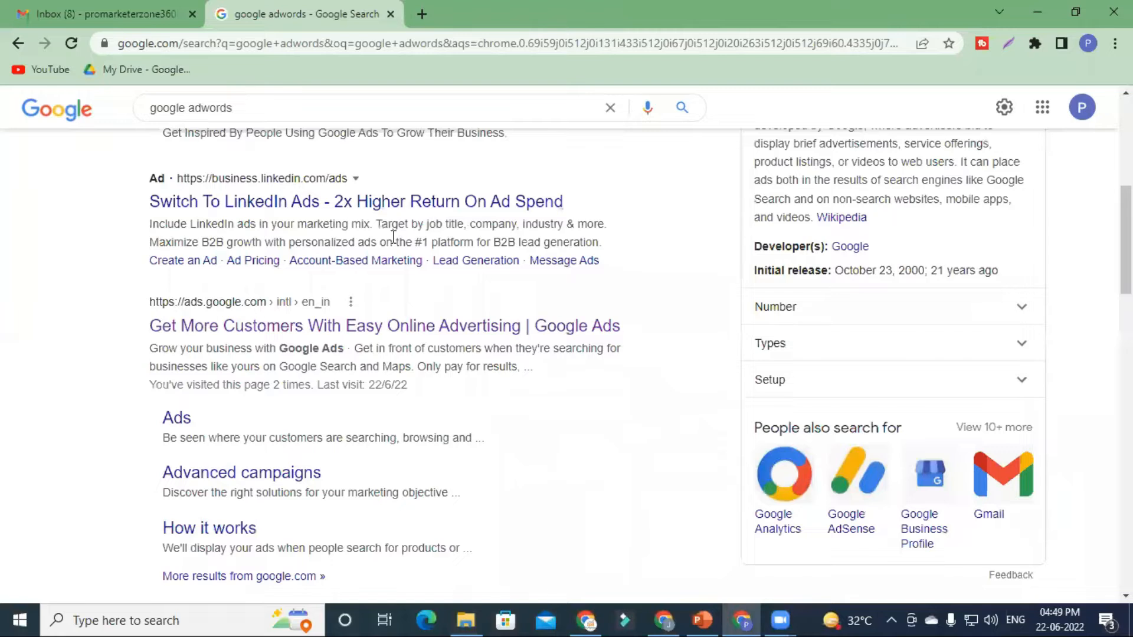
Open the "Adwords is now Google Ads - Login to Google Ads account" search result in a new tab and switch to it.
{"action": "scroll", "coordinate": [413, 230], "scroll_direction": "up", "scroll_amount": 7}
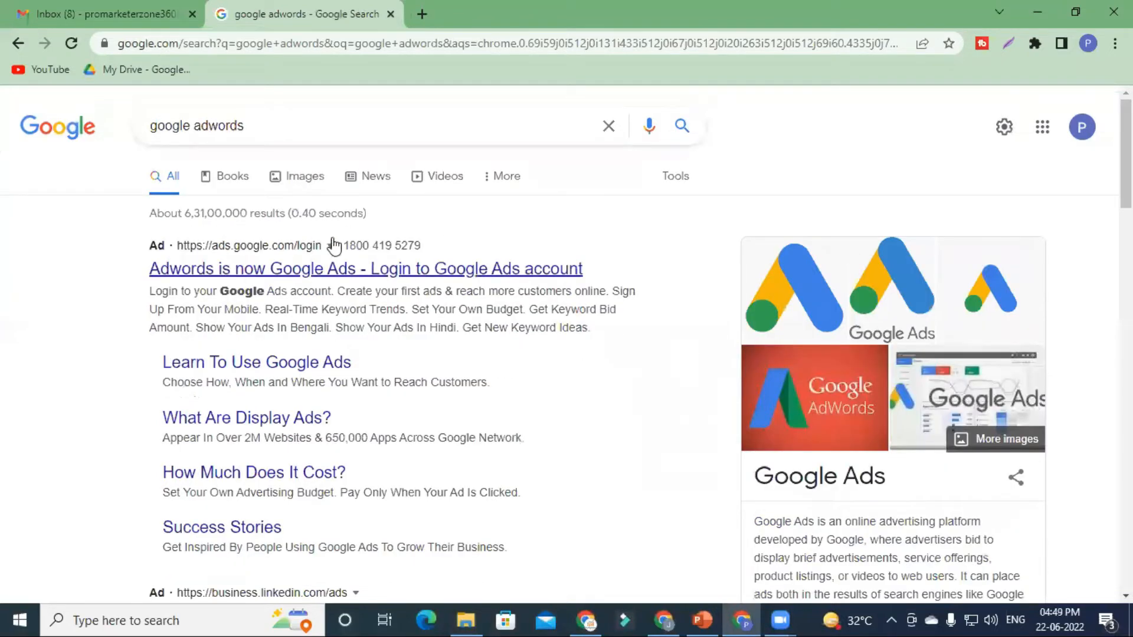
{"action": "right_click", "coordinate": [393, 272]}
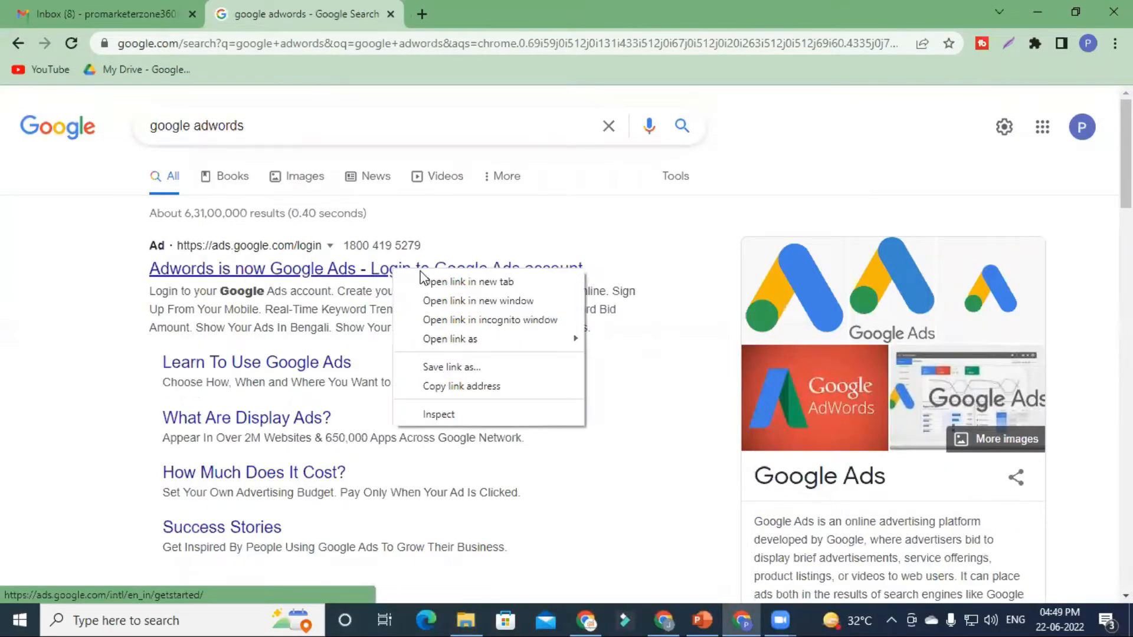
{"action": "left_click", "coordinate": [422, 282]}
{"action": "left_click", "coordinate": [498, 13]}
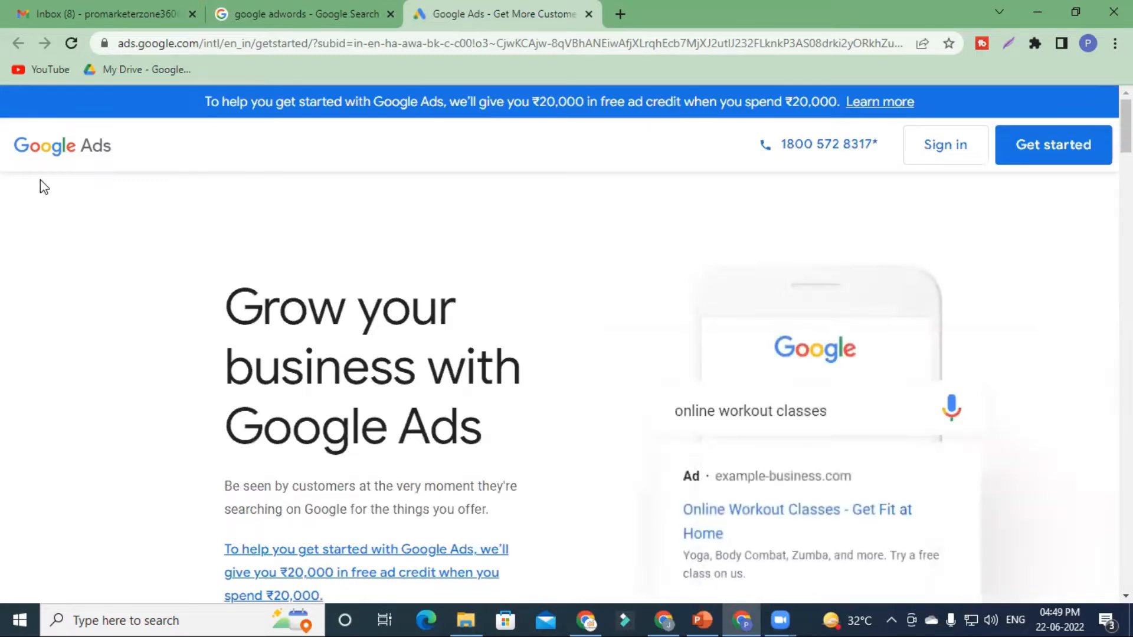
Sign in to Google Ads from its landing page and start creating a new Google Ads account.
{"action": "scroll", "coordinate": [751, 369], "scroll_direction": "down", "scroll_amount": 15}
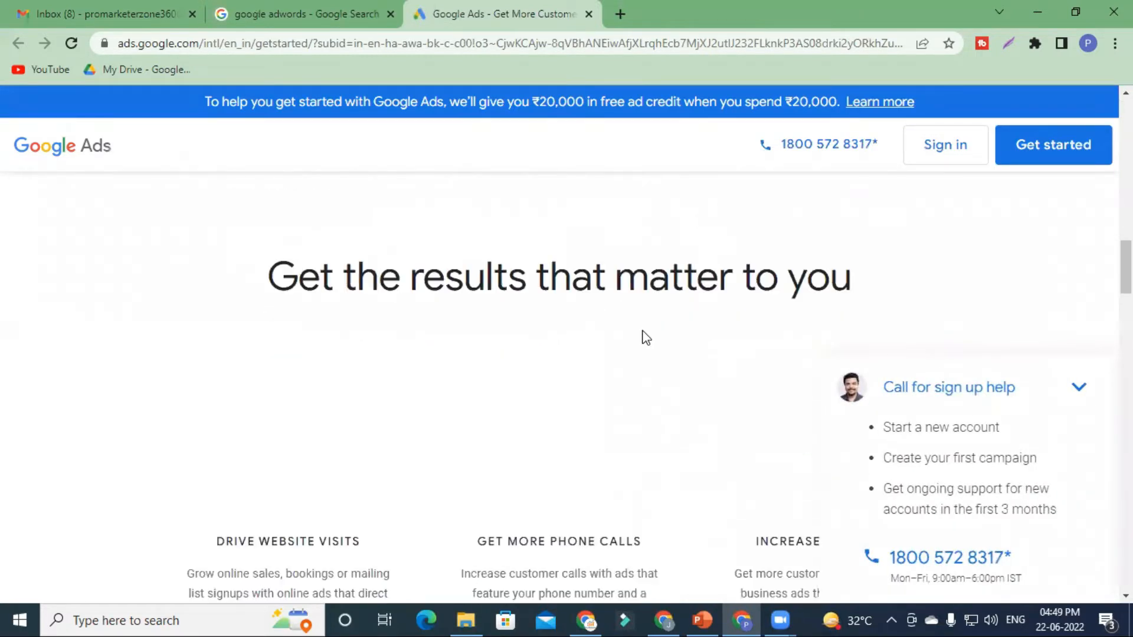
{"action": "scroll", "coordinate": [1035, 283], "scroll_direction": "up", "scroll_amount": 15}
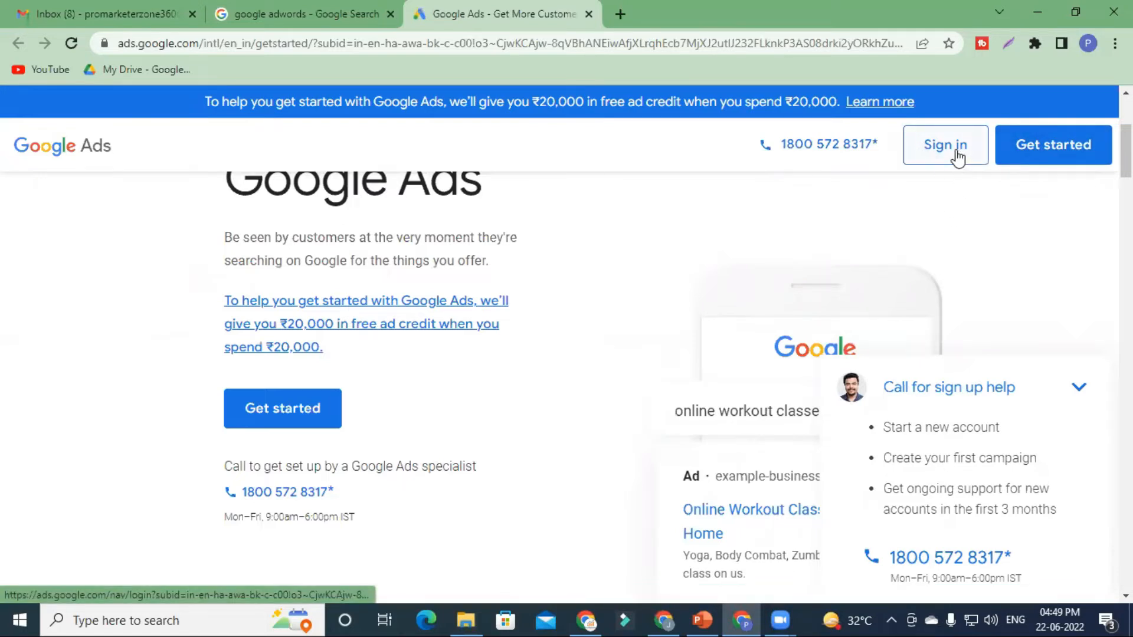
{"action": "left_click", "coordinate": [959, 157]}
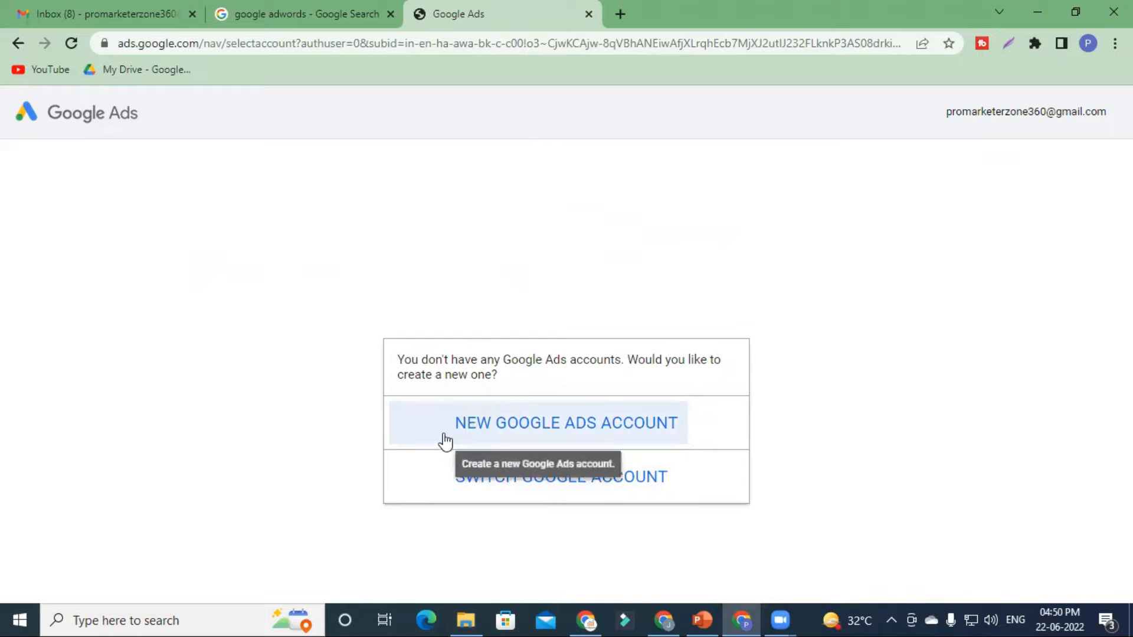
{"action": "left_click", "coordinate": [523, 441]}
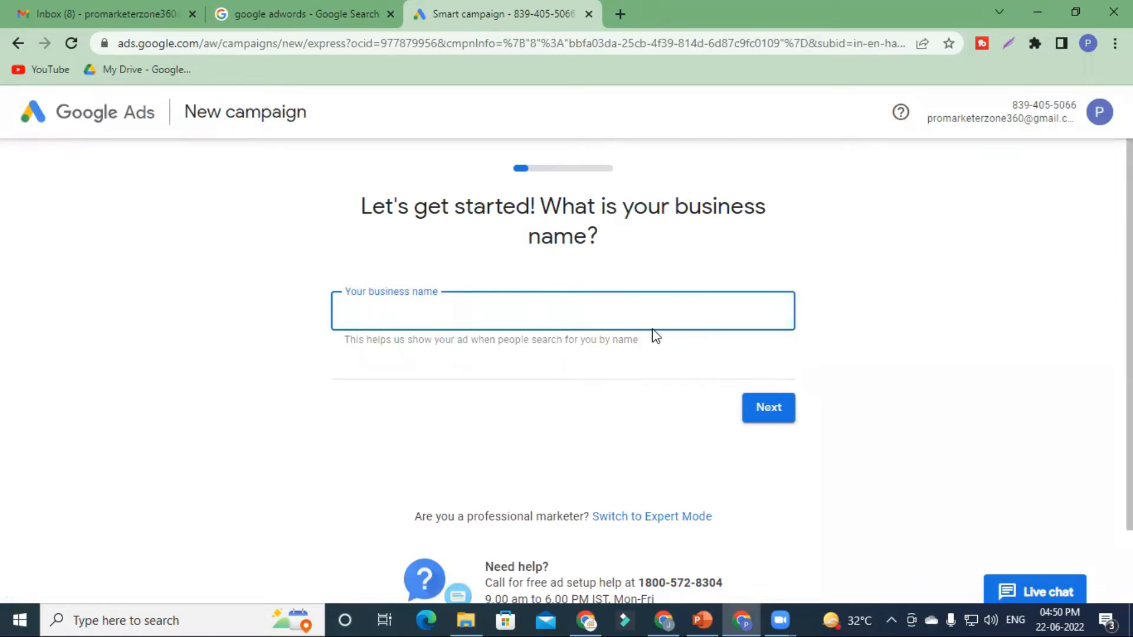
Switch the new campaign setup to Expert Mode instead of entering a business name.
{"action": "scroll", "coordinate": [1062, 431], "scroll_direction": "down", "scroll_amount": 2}
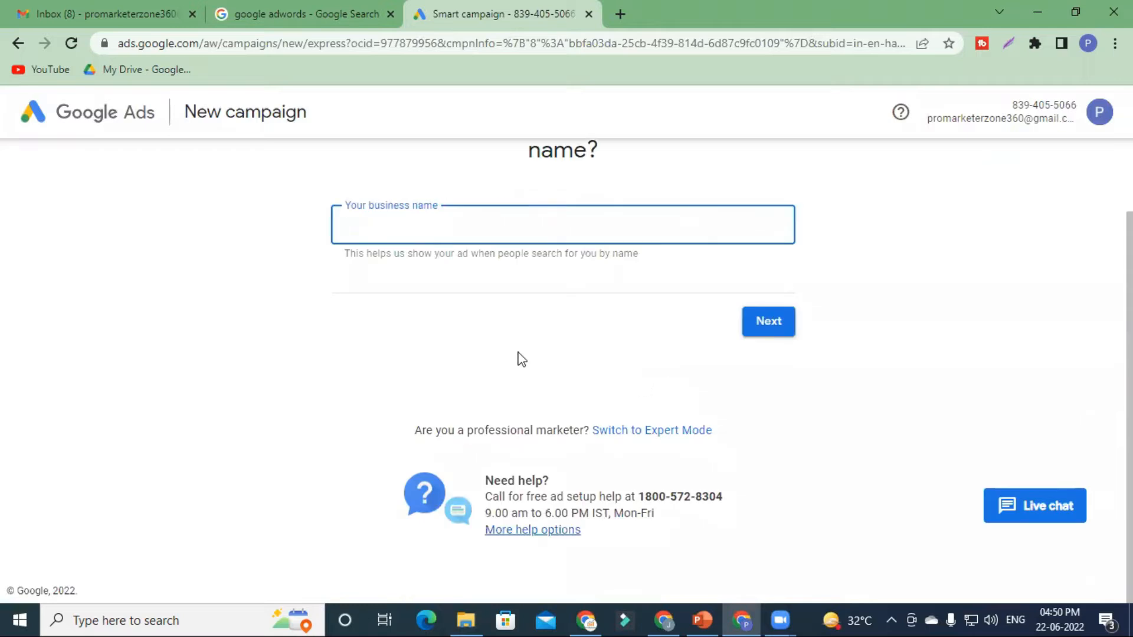
{"action": "scroll", "coordinate": [540, 356], "scroll_direction": "up", "scroll_amount": 2}
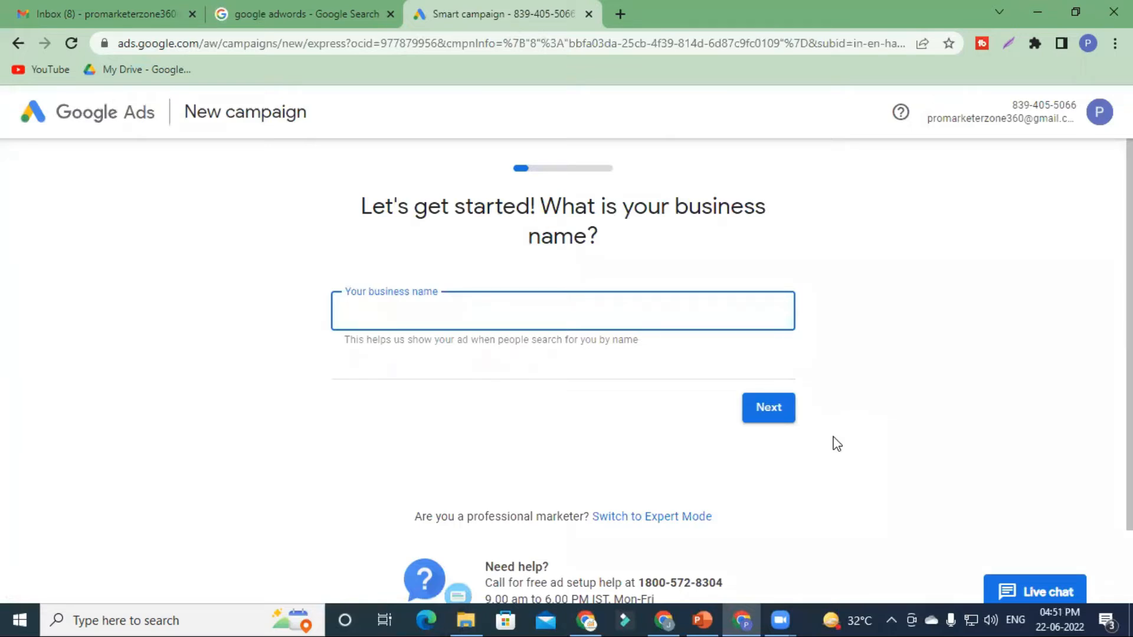
{"action": "left_click", "coordinate": [662, 520]}
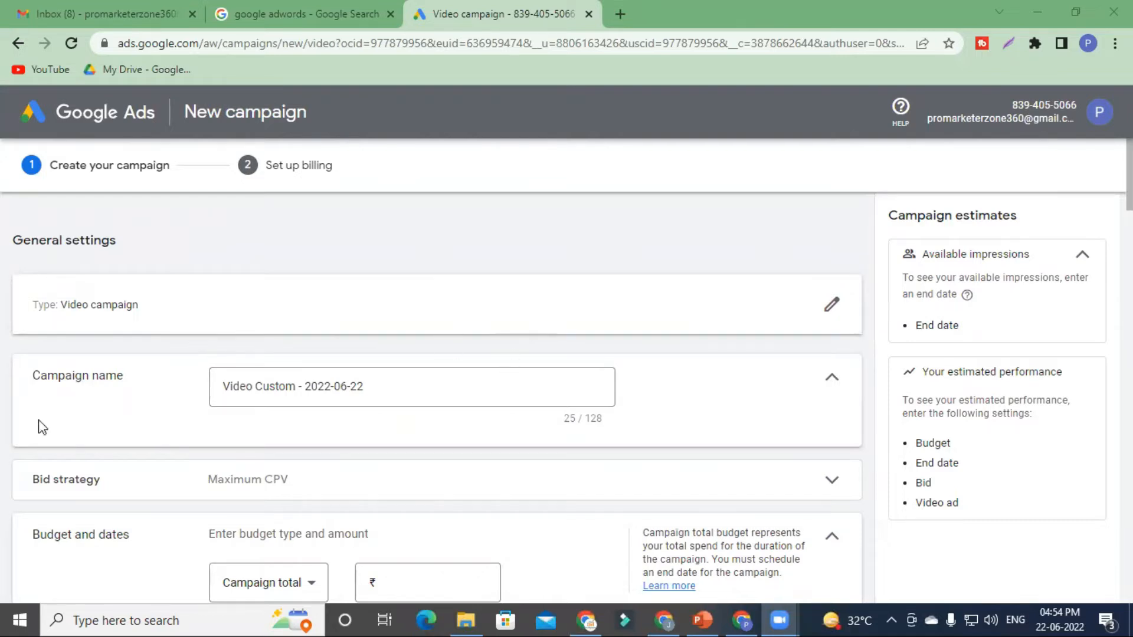
Set the video campaign's budget to ₹100.00 with the Daily budget type.
{"action": "left_click", "coordinate": [367, 383]}
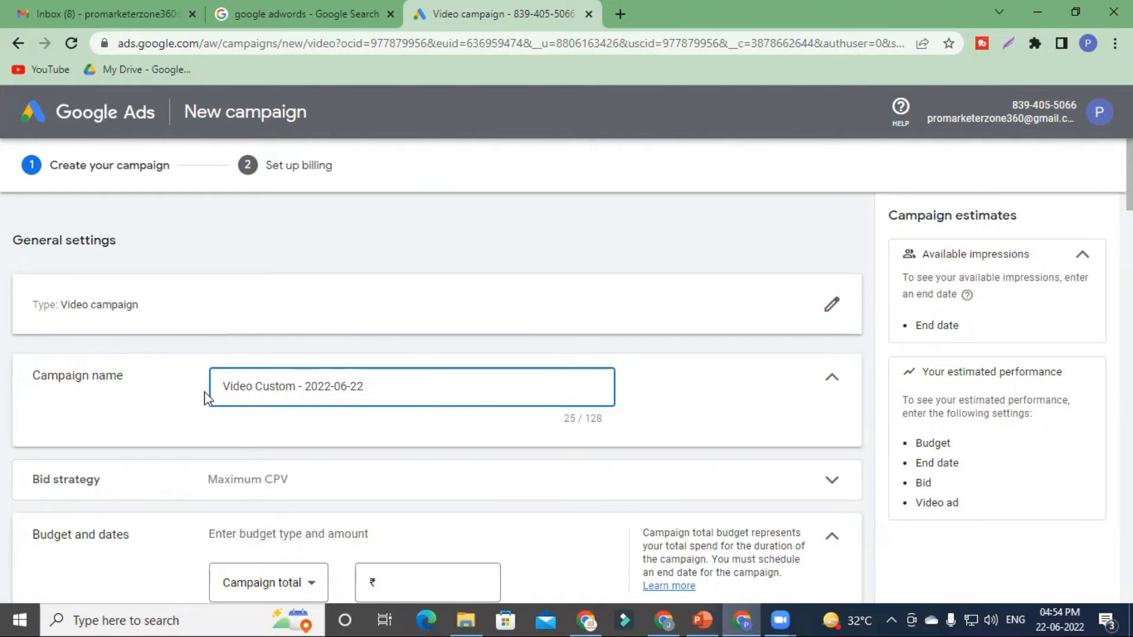
{"action": "scroll", "coordinate": [201, 401], "scroll_direction": "down", "scroll_amount": 3}
{"action": "left_click", "coordinate": [388, 419]}
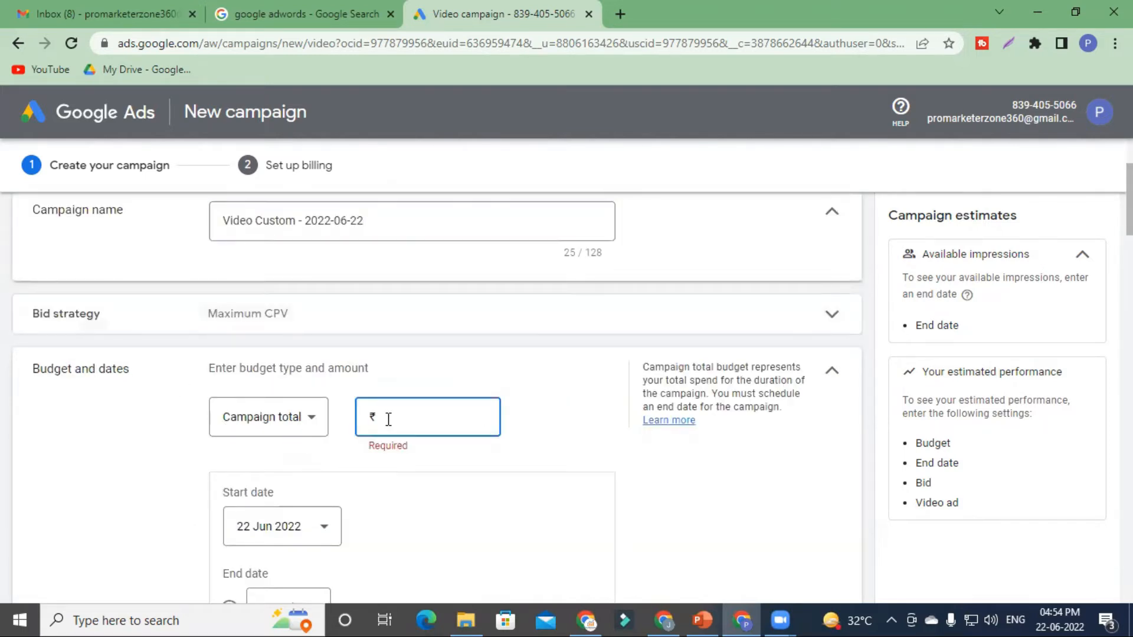
{"action": "type", "text": "1000"}
{"action": "left_click", "coordinate": [270, 417]}
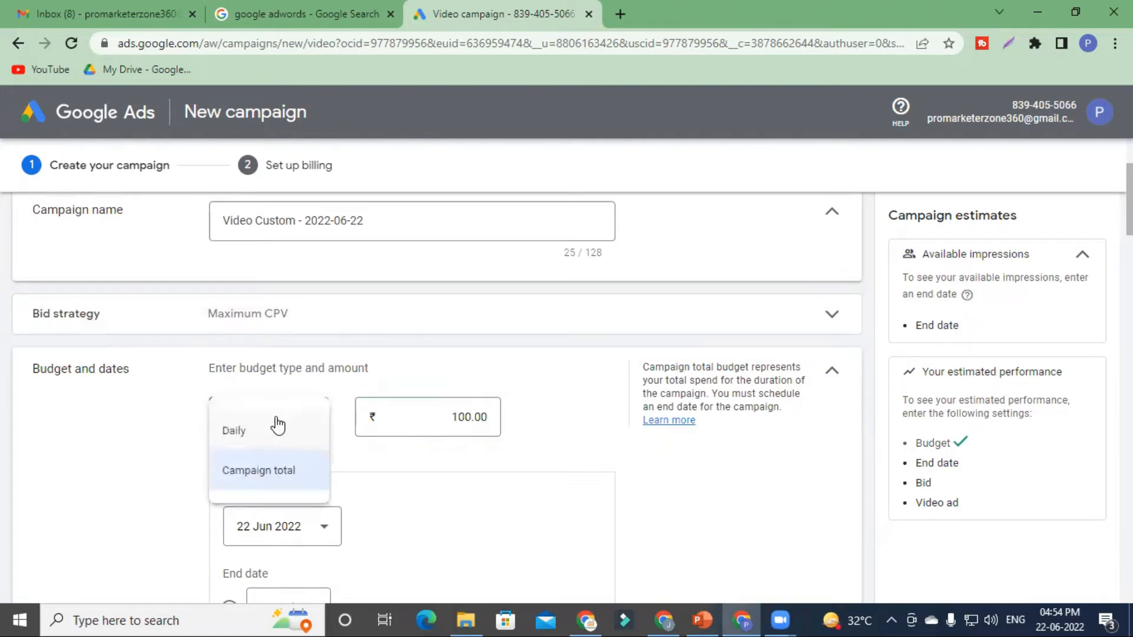
{"action": "left_click", "coordinate": [273, 426]}
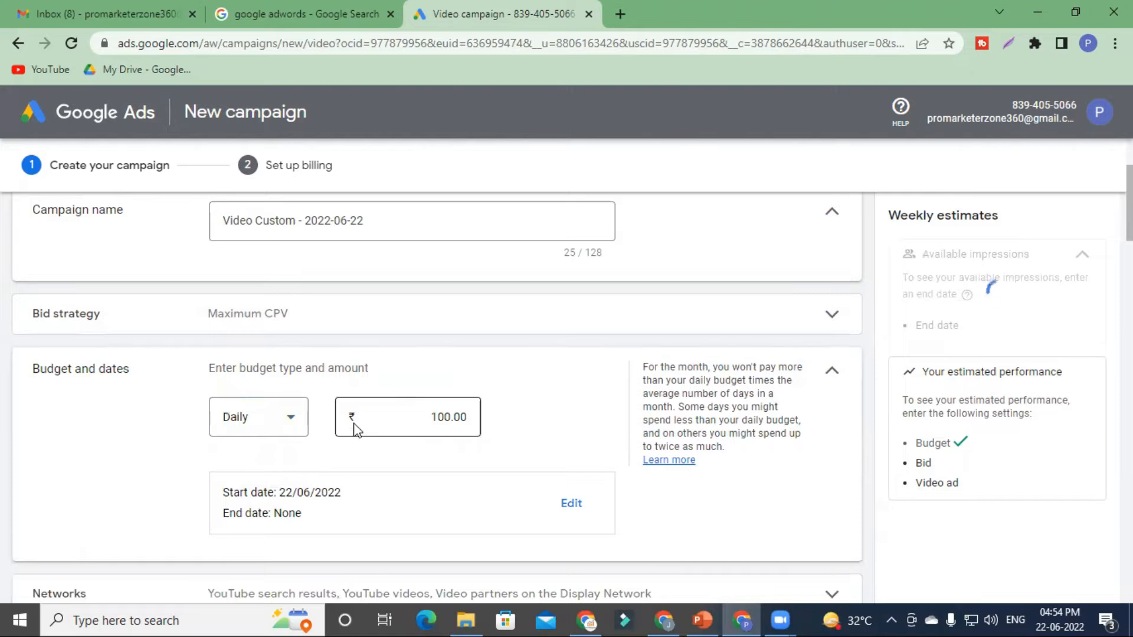
Paste the YouTube URL of the "What Is Marketing Funnel" video as the ad video and select the In-feed video ad format.
{"action": "scroll", "coordinate": [304, 435], "scroll_direction": "down", "scroll_amount": 3}
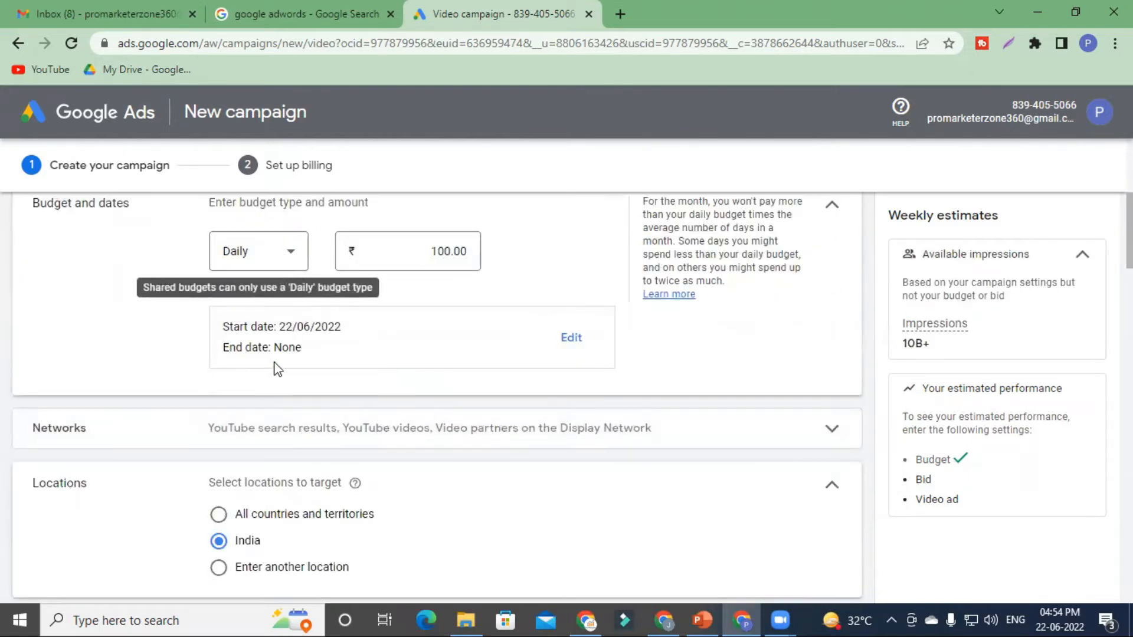
{"action": "scroll", "coordinate": [458, 465], "scroll_direction": "down", "scroll_amount": 10}
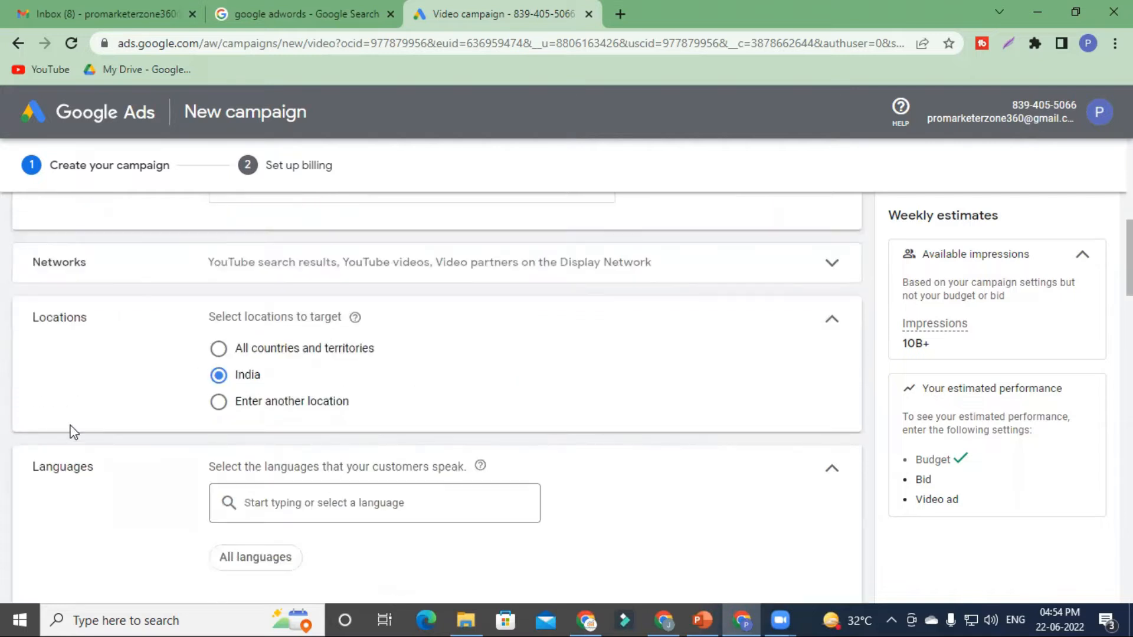
{"action": "scroll", "coordinate": [395, 422], "scroll_direction": "down", "scroll_amount": 10}
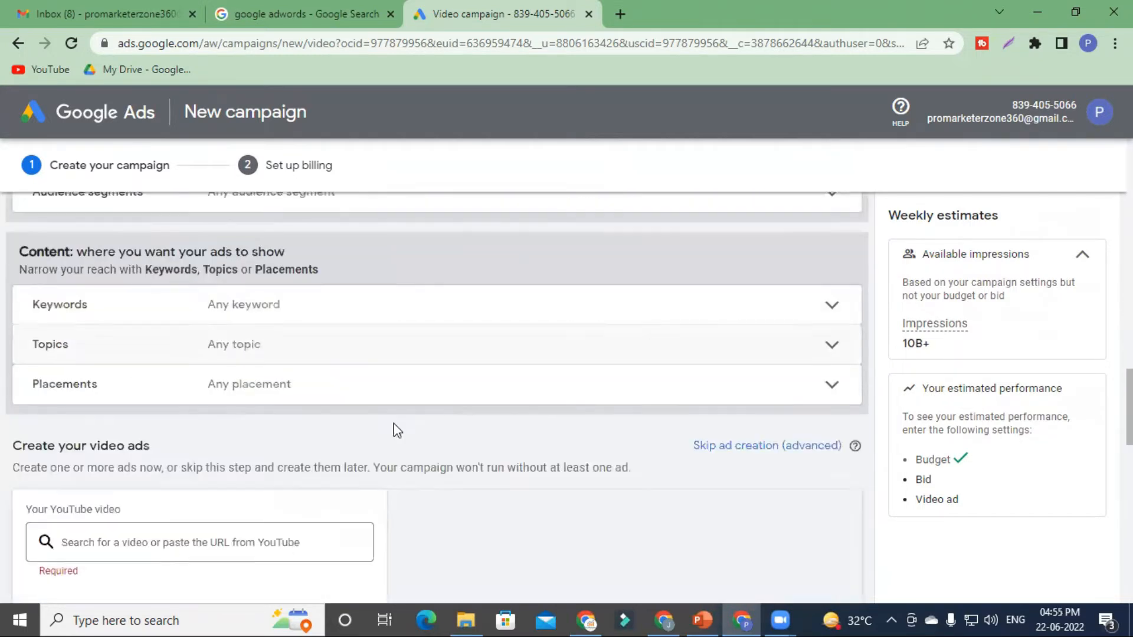
{"action": "left_click", "coordinate": [225, 376]}
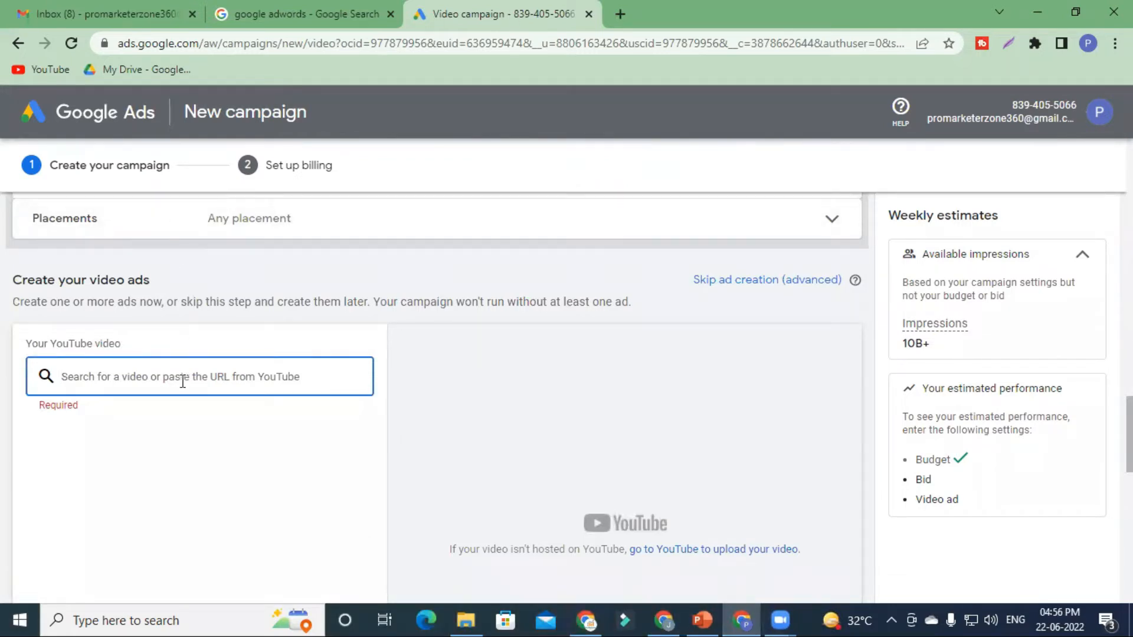
{"action": "key", "text": "ctrl+v"}
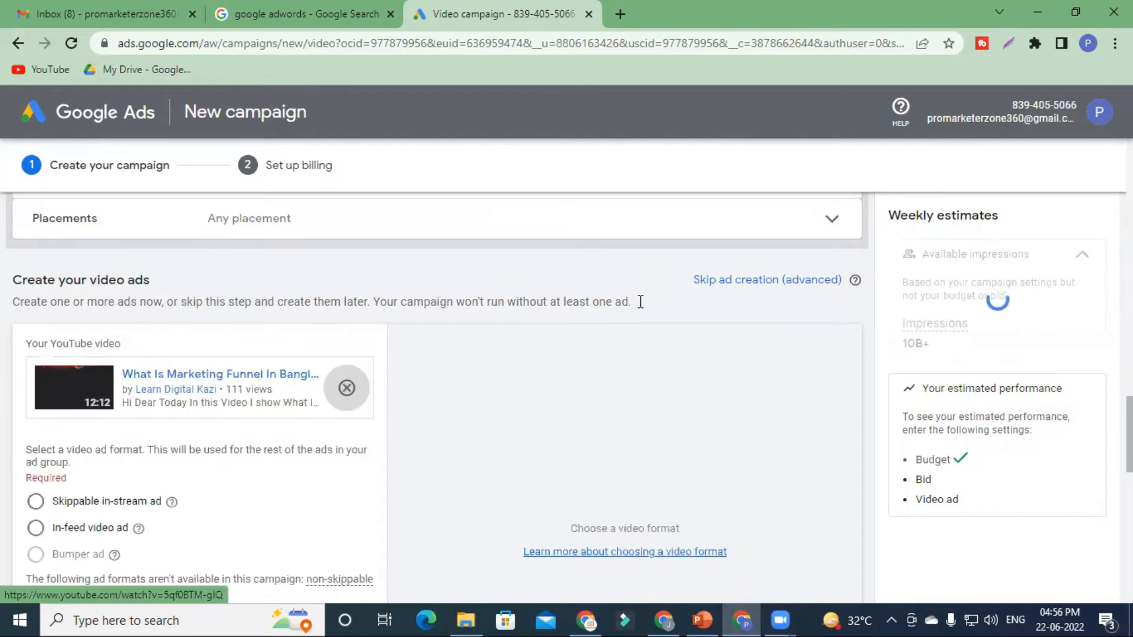
{"action": "scroll", "coordinate": [4, 429], "scroll_direction": "down", "scroll_amount": 1}
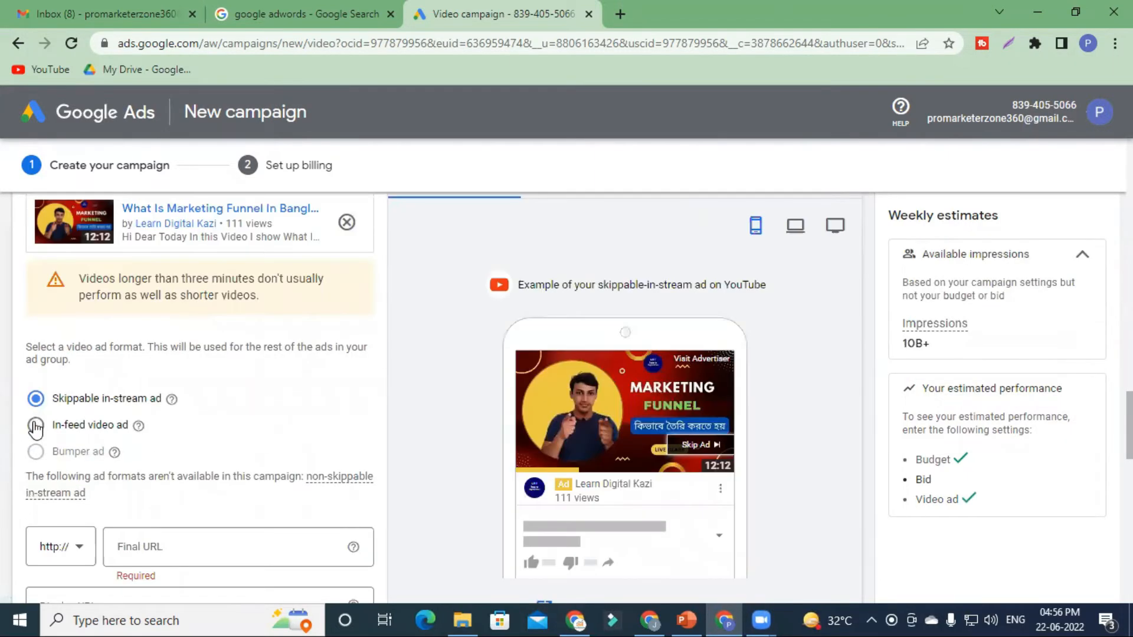
{"action": "left_click", "coordinate": [35, 427]}
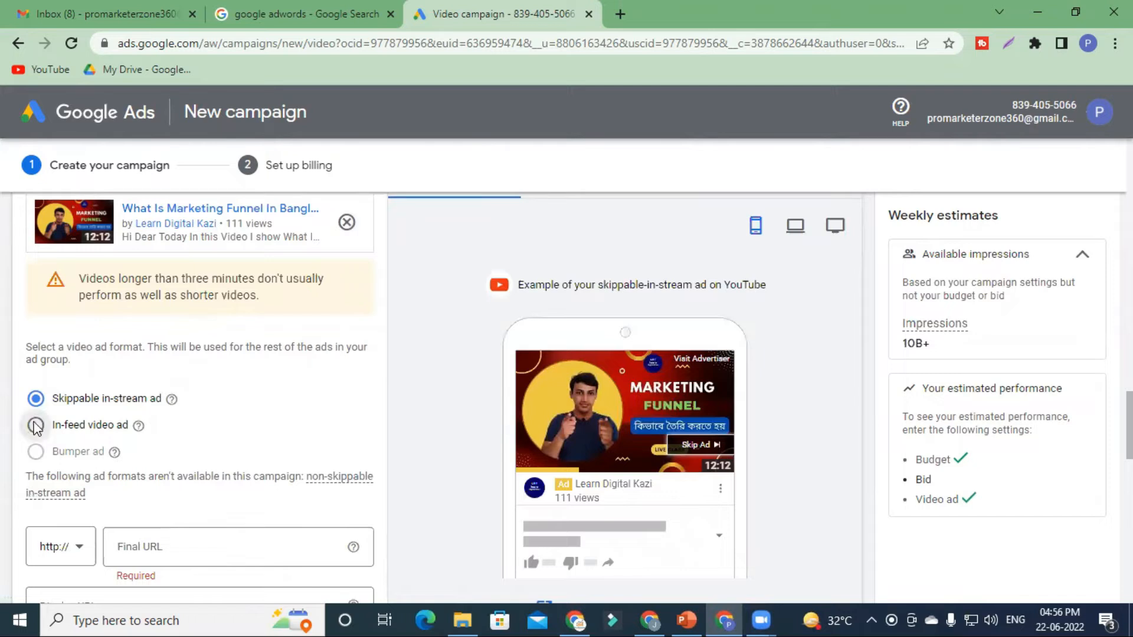
Enter "digital" as the headline of the in-feed video ad.
{"action": "scroll", "coordinate": [118, 418], "scroll_direction": "down", "scroll_amount": 4}
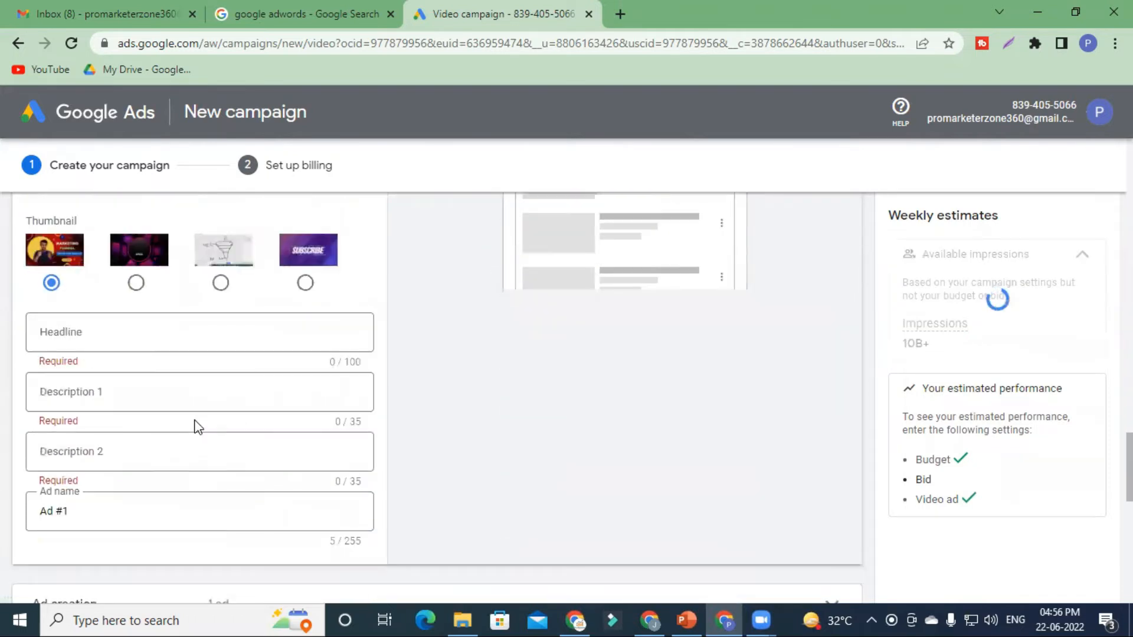
{"action": "left_click", "coordinate": [161, 331]}
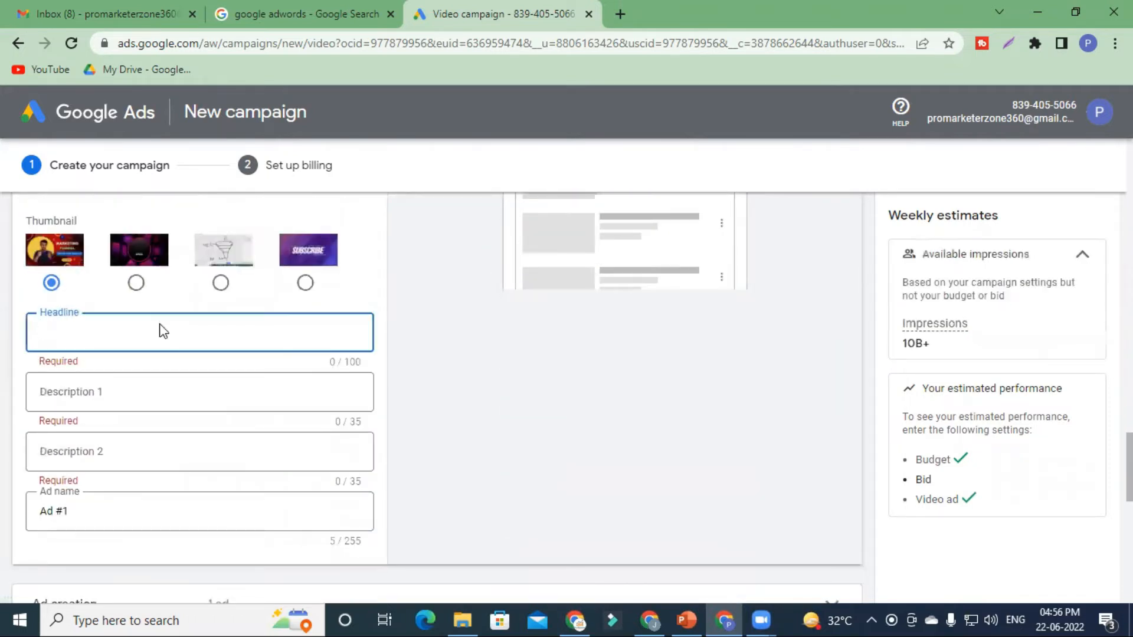
{"action": "scroll", "coordinate": [214, 307], "scroll_direction": "up", "scroll_amount": 1}
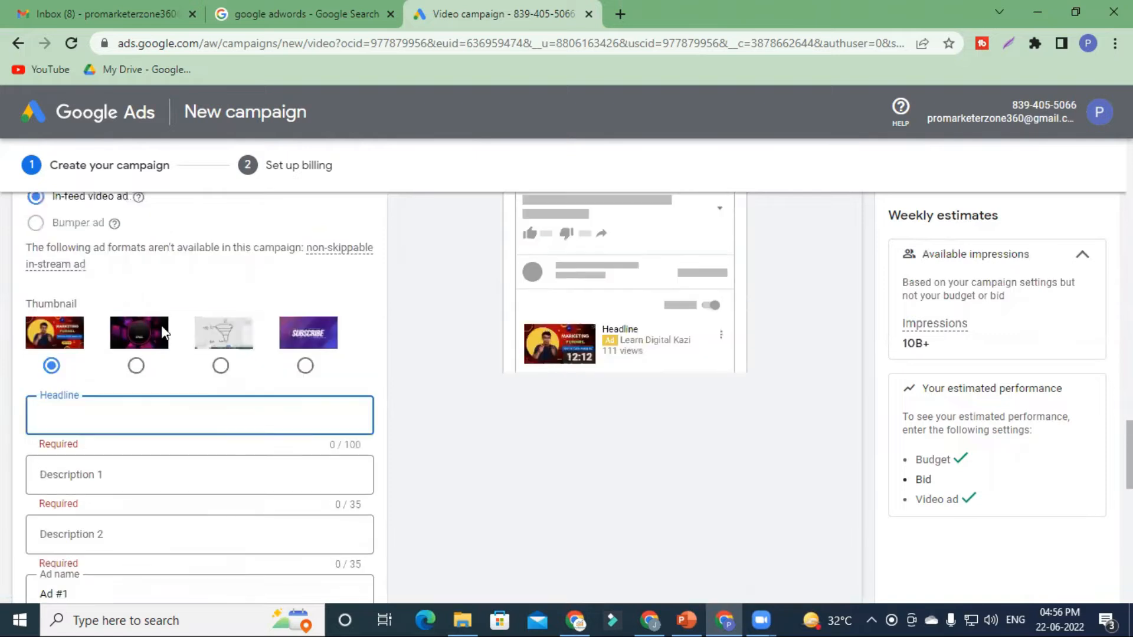
{"action": "scroll", "coordinate": [236, 284], "scroll_direction": "up", "scroll_amount": 3}
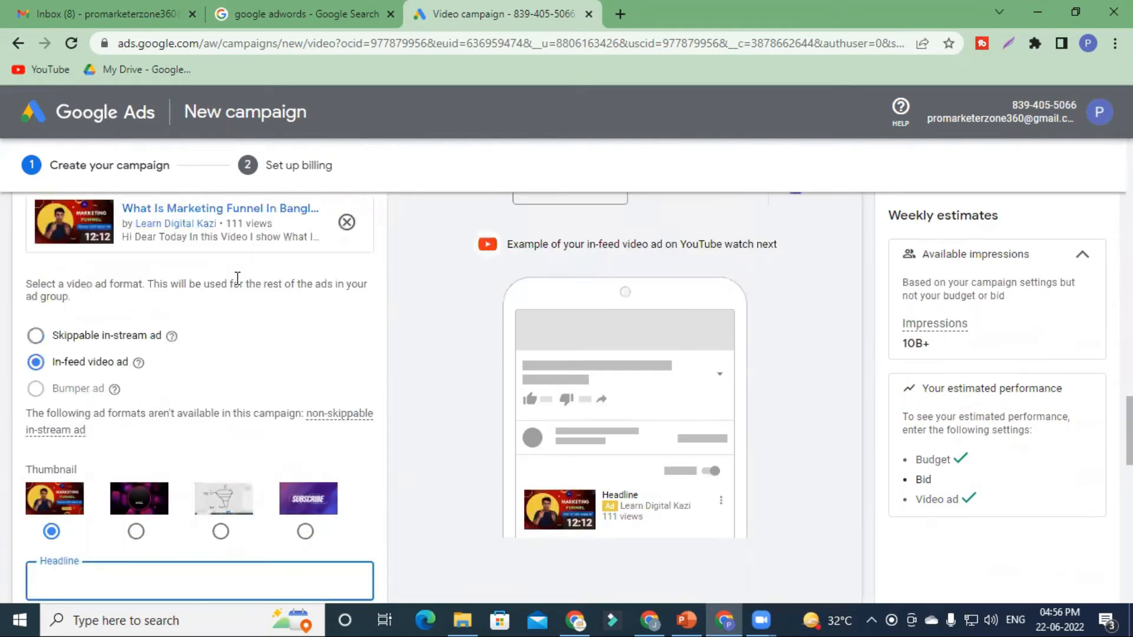
{"action": "scroll", "coordinate": [245, 289], "scroll_direction": "down", "scroll_amount": 1}
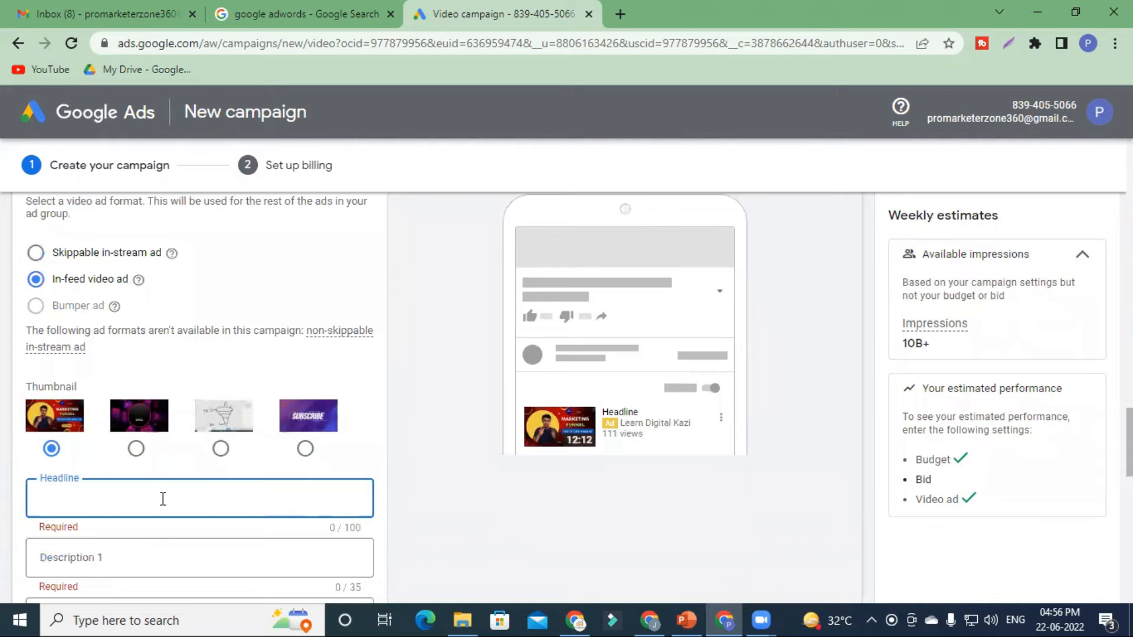
{"action": "type", "text": "dig"}
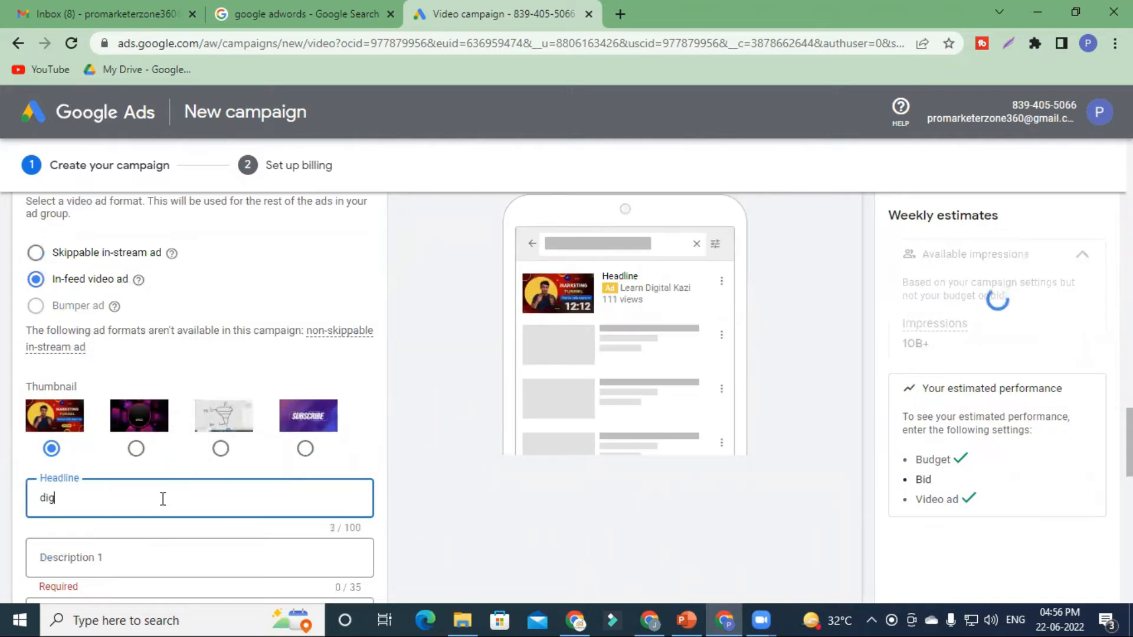
{"action": "type", "text": "ital"}
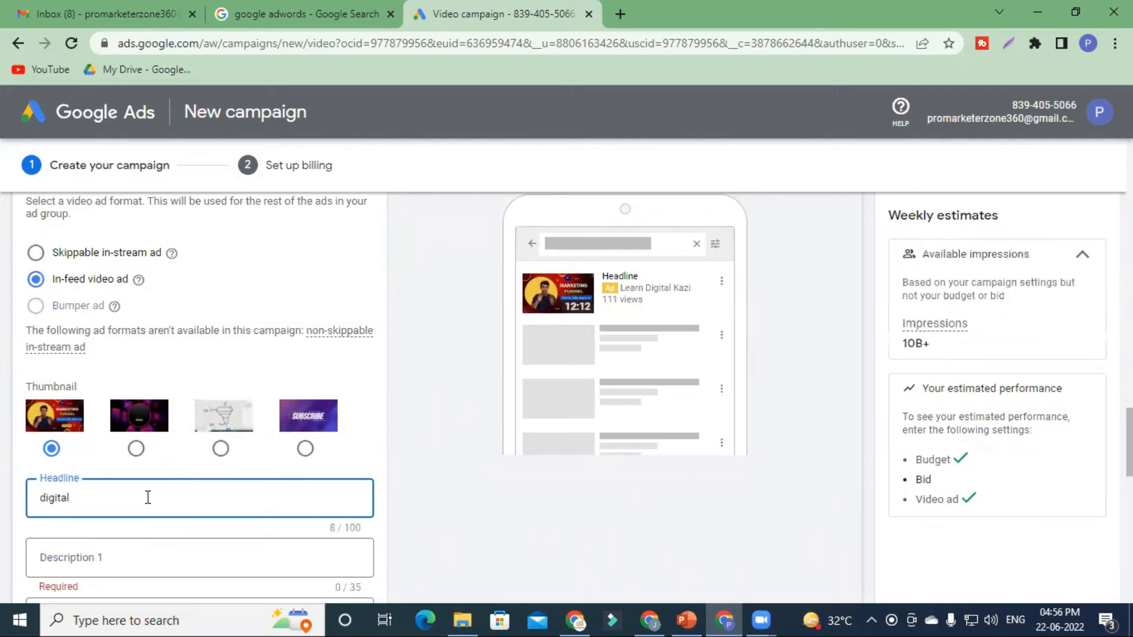
Fill in the ad's Description 1 with "markating" and Description 2 with "facebook".
{"action": "scroll", "coordinate": [141, 474], "scroll_direction": "down", "scroll_amount": 2}
{"action": "left_click", "coordinate": [141, 474]}
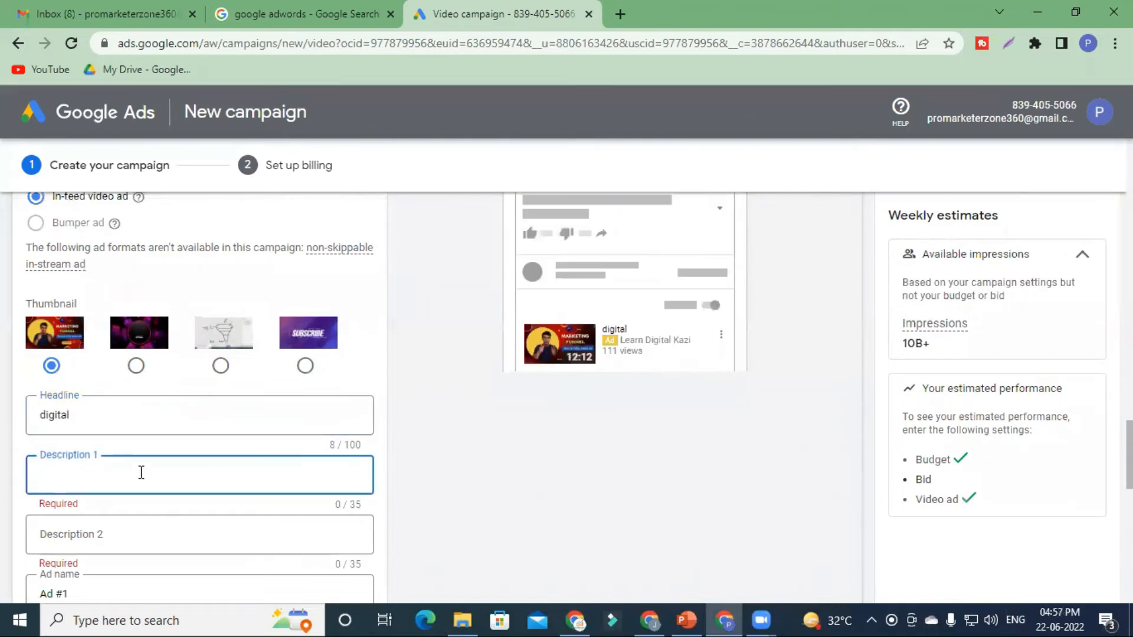
{"action": "type", "text": "markating"}
{"action": "scroll", "coordinate": [127, 495], "scroll_direction": "down", "scroll_amount": 2}
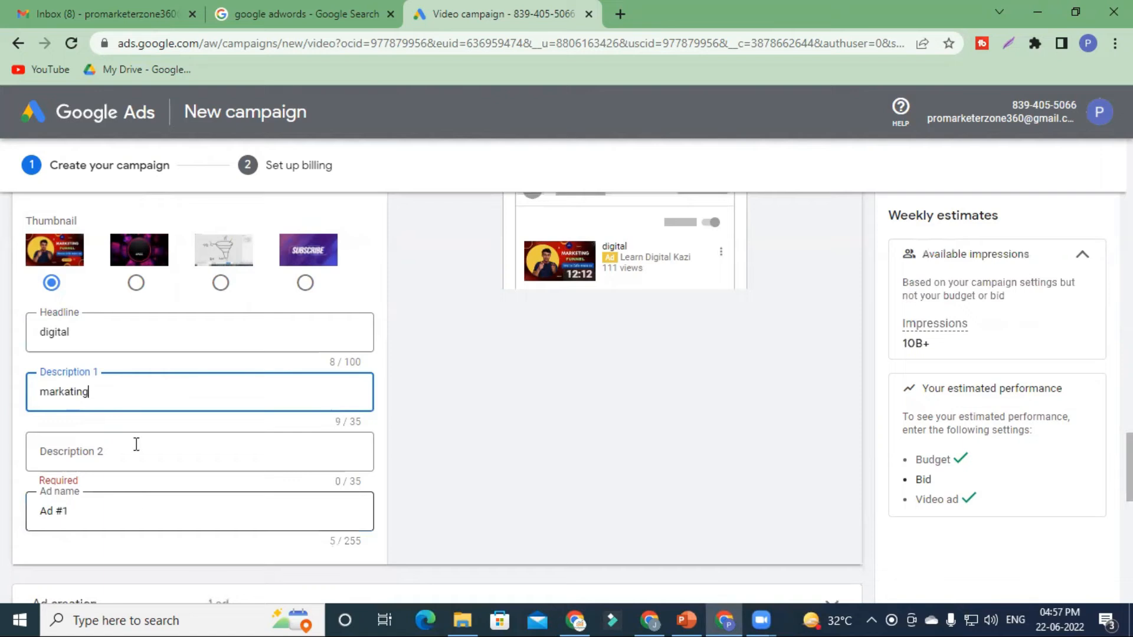
{"action": "left_click", "coordinate": [133, 449]}
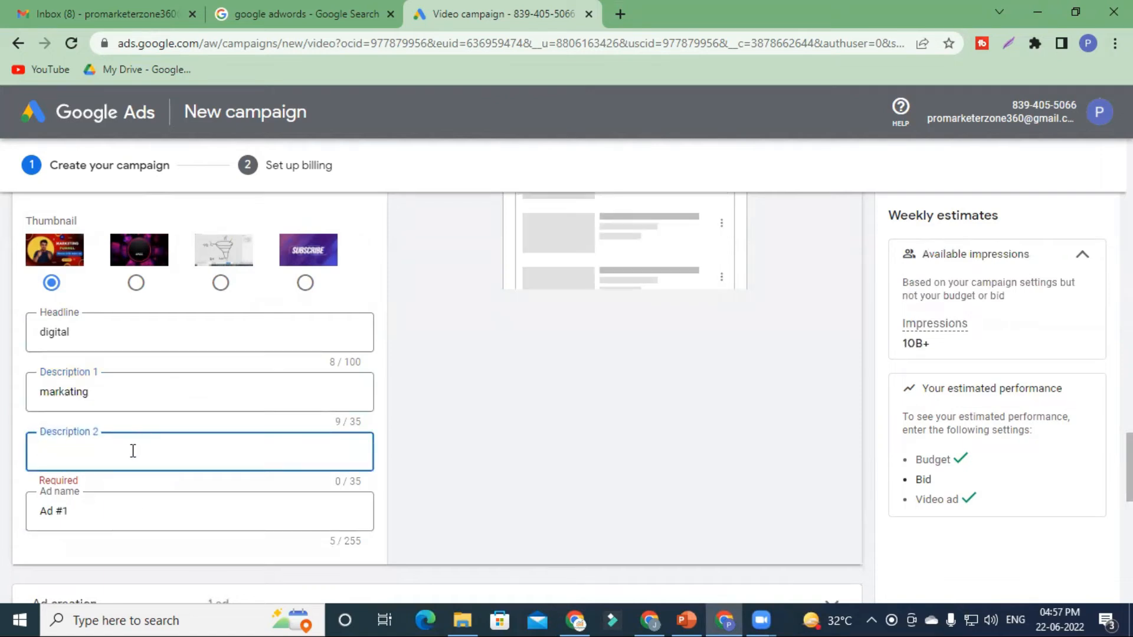
{"action": "type", "text": "facebook"}
Set the maximum CPV bid for the ad group to ₹0.20.
{"action": "scroll", "coordinate": [507, 171], "scroll_direction": "up", "scroll_amount": 8}
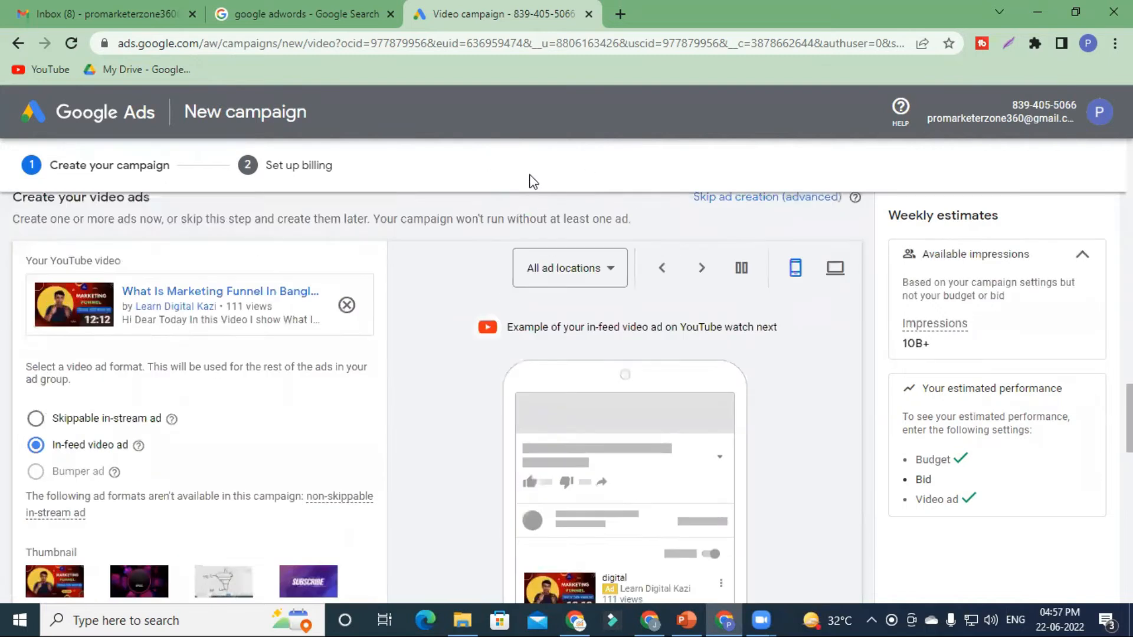
{"action": "scroll", "coordinate": [298, 329], "scroll_direction": "down", "scroll_amount": 10}
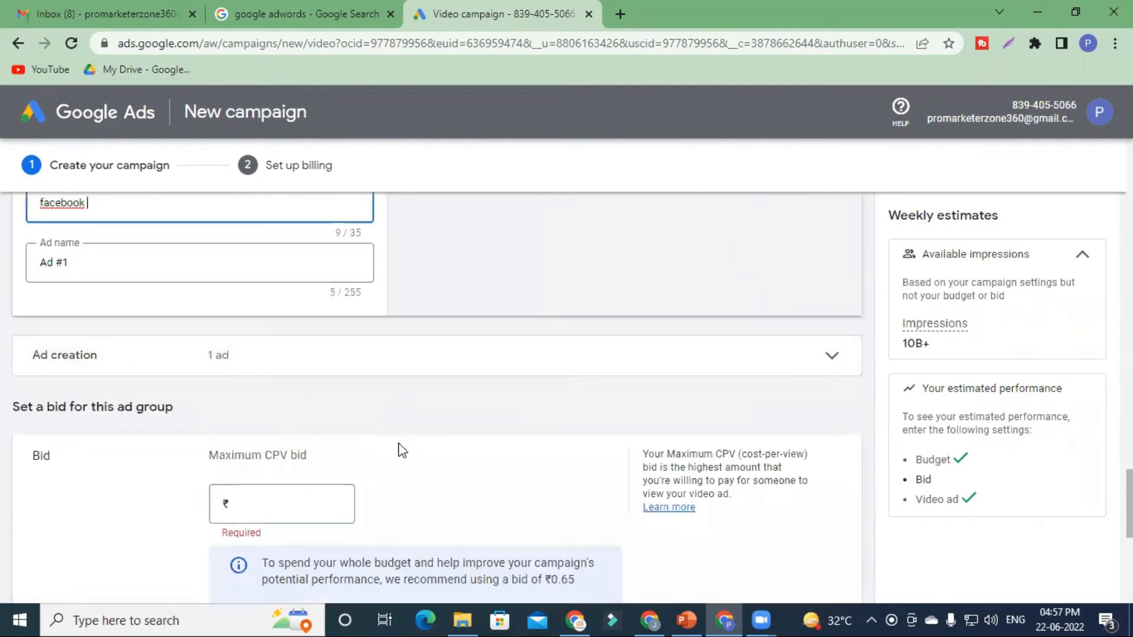
{"action": "scroll", "coordinate": [397, 450], "scroll_direction": "down", "scroll_amount": 3}
{"action": "left_click", "coordinate": [317, 354]}
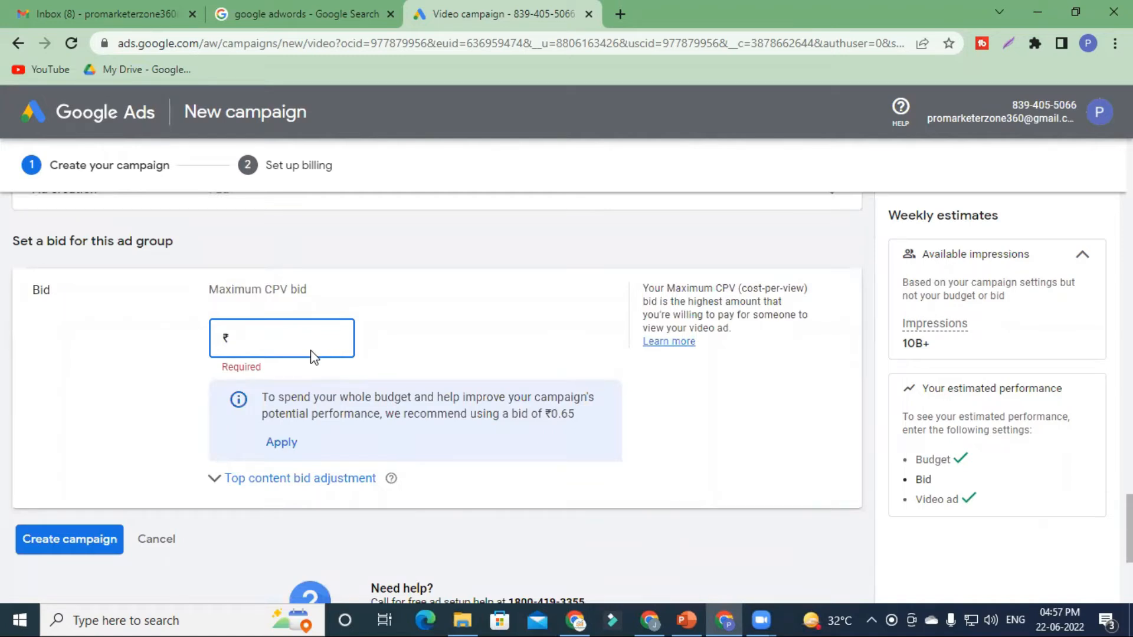
{"action": "type", "text": "0."}
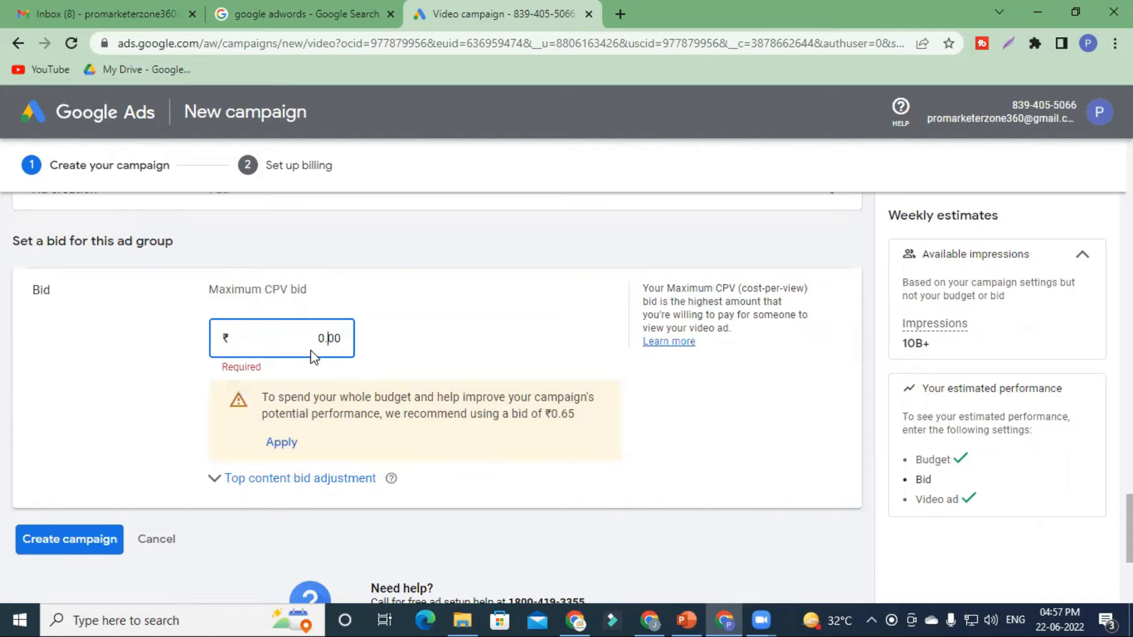
{"action": "type", "text": "2"}
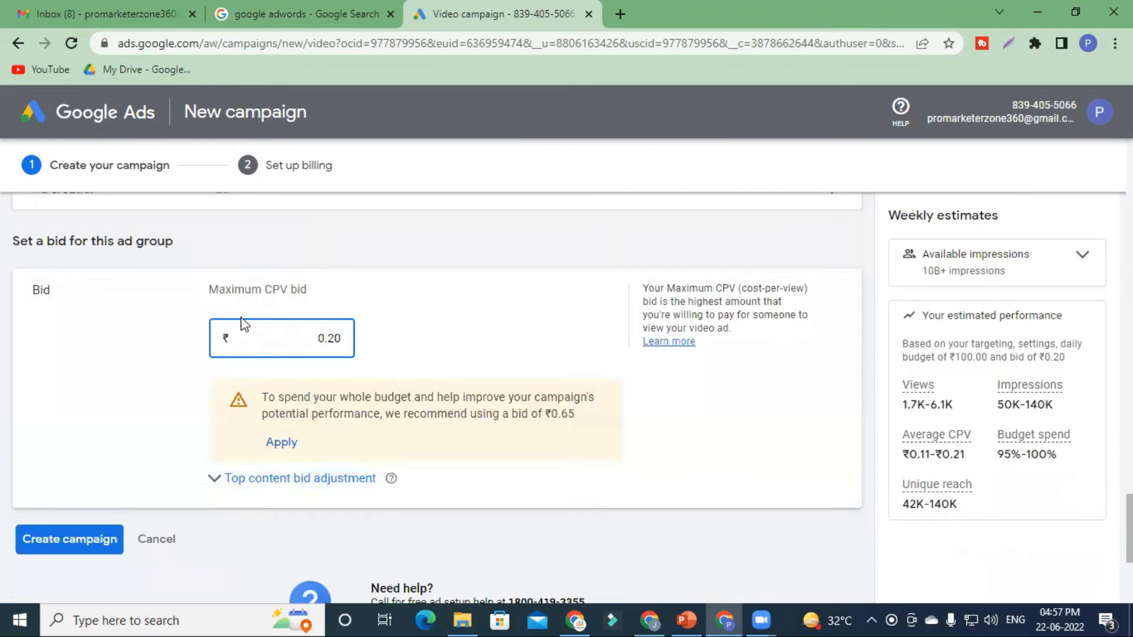
{"action": "scroll", "coordinate": [449, 384], "scroll_direction": "down", "scroll_amount": 5}
{"action": "scroll", "coordinate": [531, 428], "scroll_direction": "up", "scroll_amount": 6}
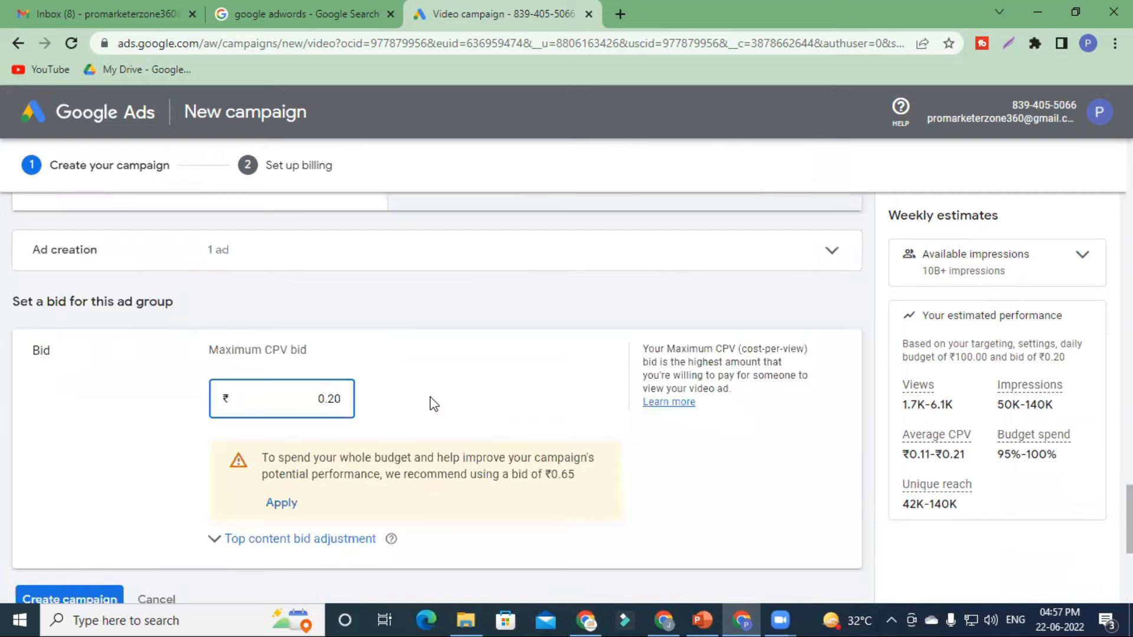
Create the video campaign and continue to the billing setup.
{"action": "left_click", "coordinate": [466, 335]}
{"action": "scroll", "coordinate": [463, 331], "scroll_direction": "down", "scroll_amount": 3}
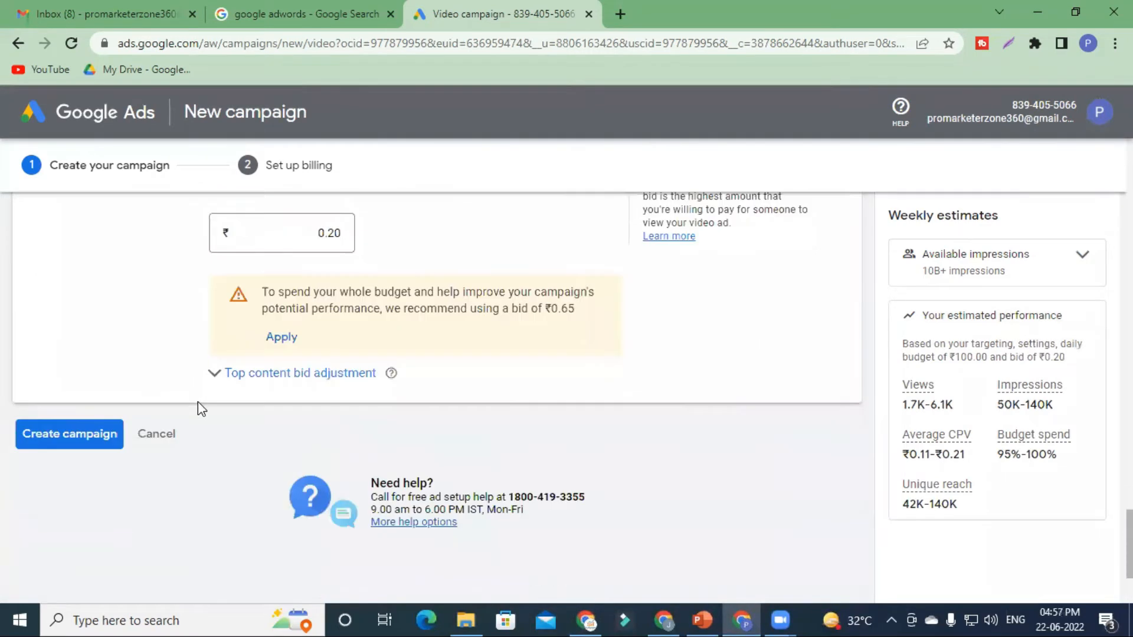
{"action": "left_click", "coordinate": [102, 440]}
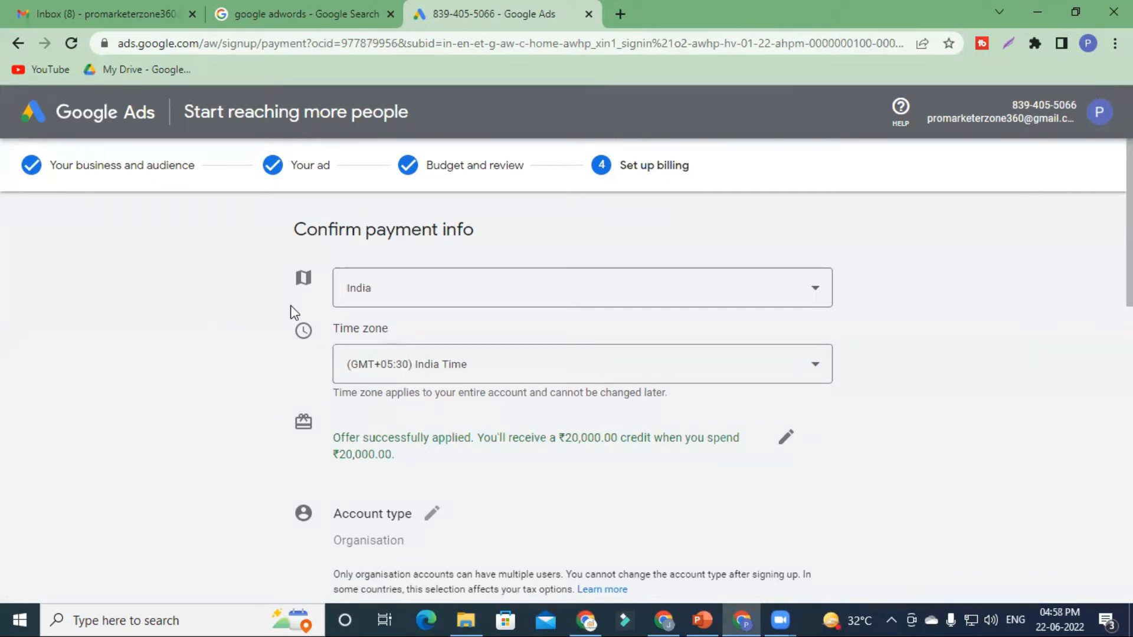
Select India as the billing country in the payment info.
{"action": "left_click", "coordinate": [456, 292]}
{"action": "left_click", "coordinate": [457, 293]}
{"action": "left_click", "coordinate": [457, 293]}
{"action": "left_click", "coordinate": [800, 295]}
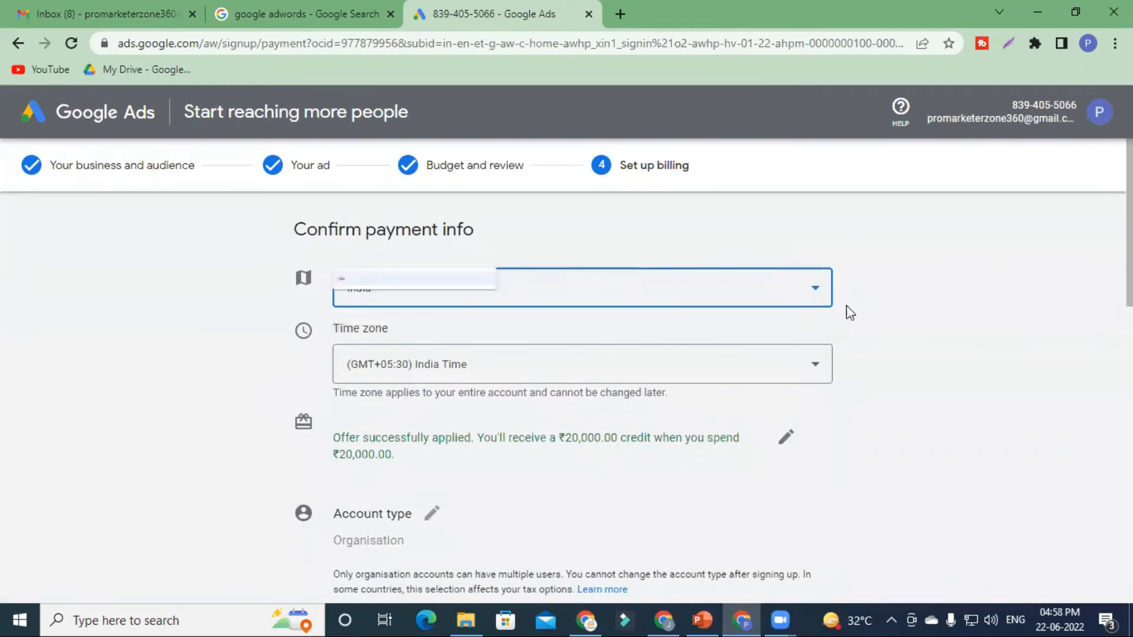
{"action": "left_click", "coordinate": [819, 296]}
{"action": "left_click", "coordinate": [792, 304]}
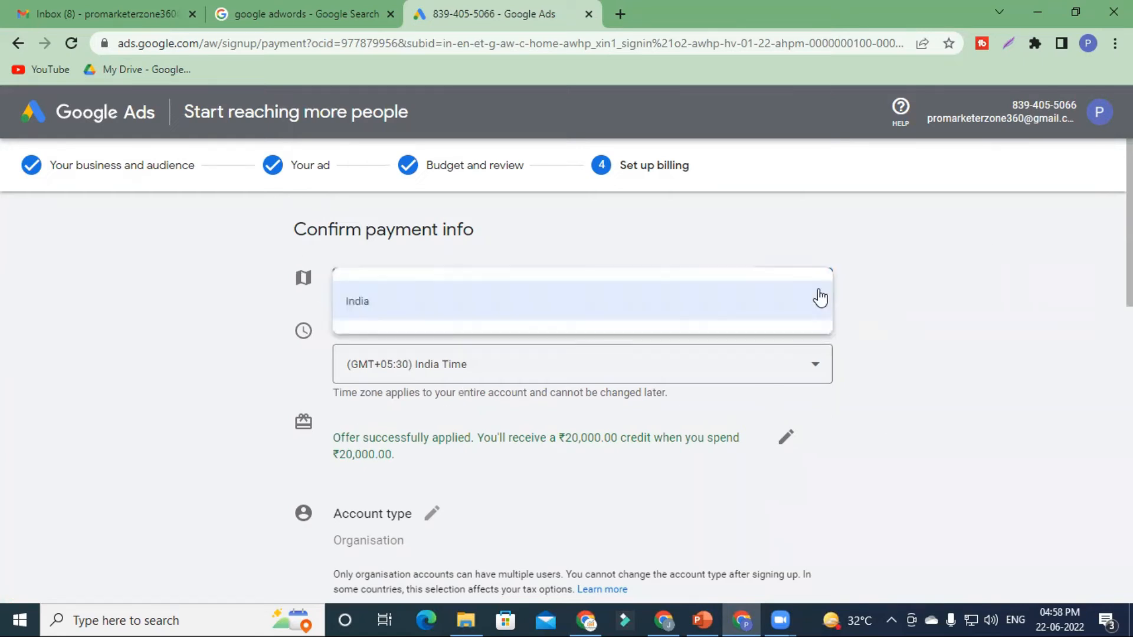
Choose Organisation as the account type in the payment info.
{"action": "scroll", "coordinate": [508, 348], "scroll_direction": "down", "scroll_amount": 4}
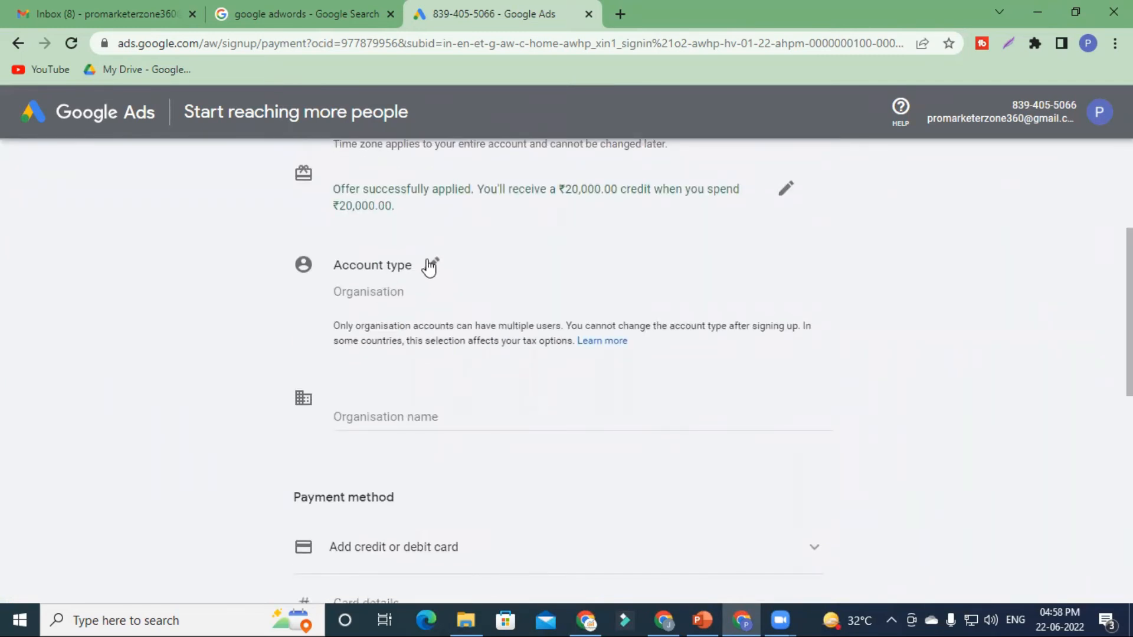
{"action": "left_click", "coordinate": [430, 263]}
{"action": "left_click", "coordinate": [504, 295]}
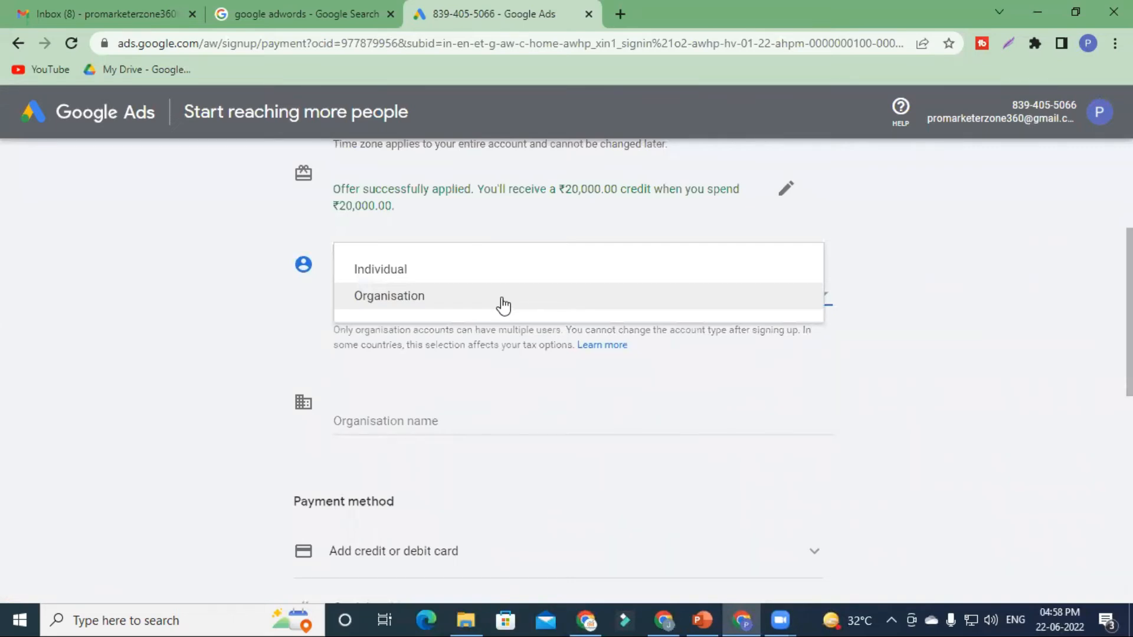
{"action": "left_click", "coordinate": [503, 301]}
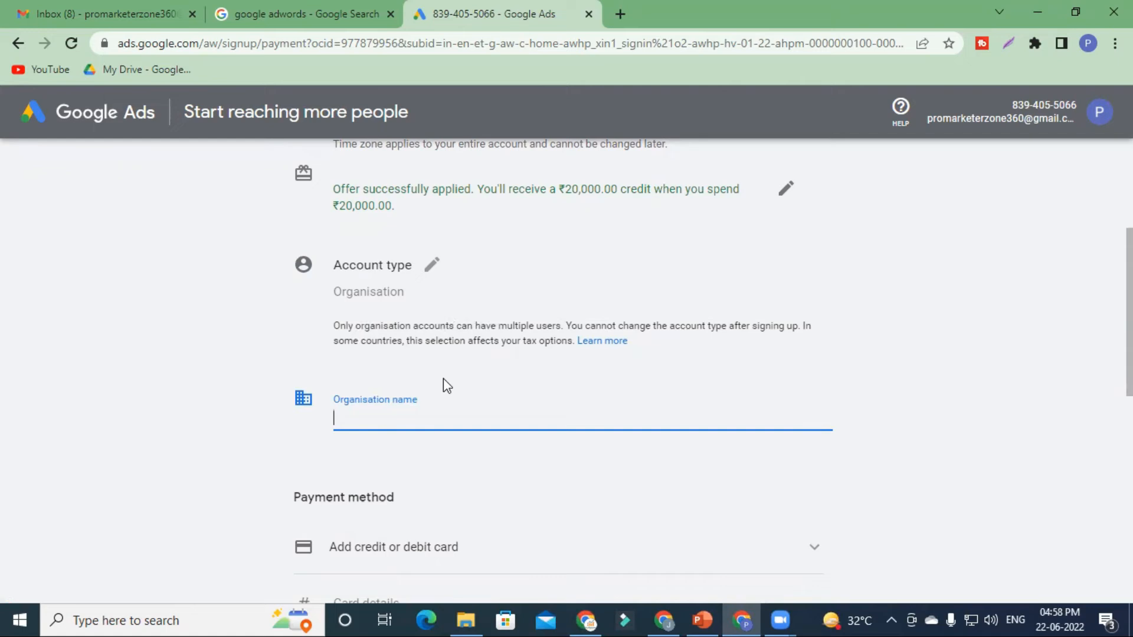
Change the billing account type to Individual.
{"action": "scroll", "coordinate": [447, 387], "scroll_direction": "down", "scroll_amount": 4}
{"action": "scroll", "coordinate": [443, 381], "scroll_direction": "up", "scroll_amount": 4}
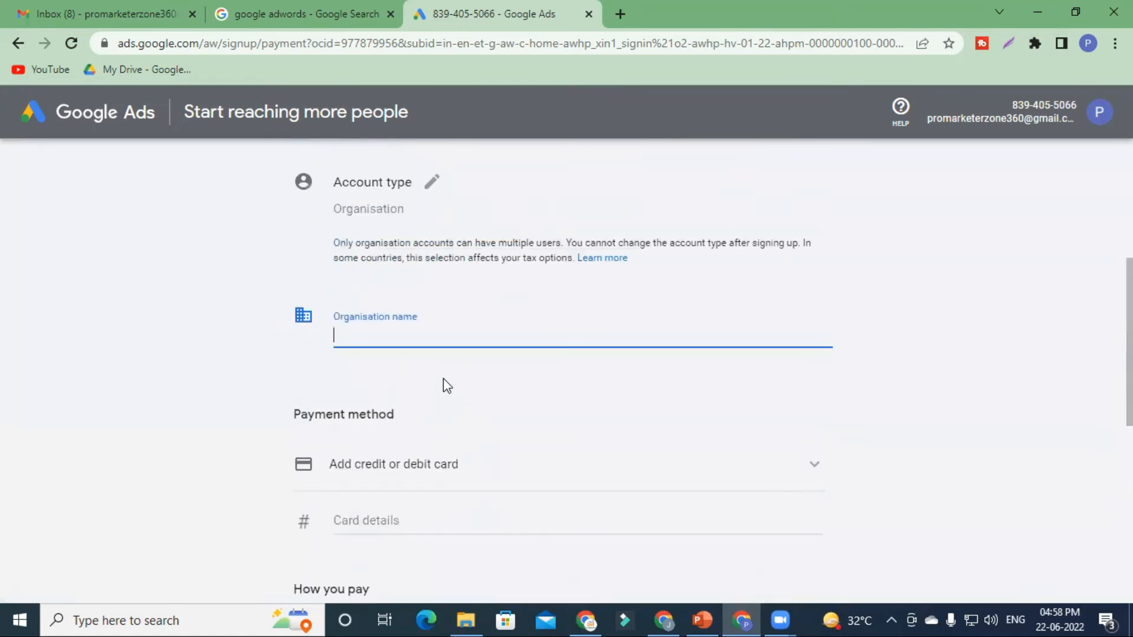
{"action": "scroll", "coordinate": [444, 380], "scroll_direction": "down", "scroll_amount": 6}
{"action": "scroll", "coordinate": [443, 384], "scroll_direction": "down", "scroll_amount": 3}
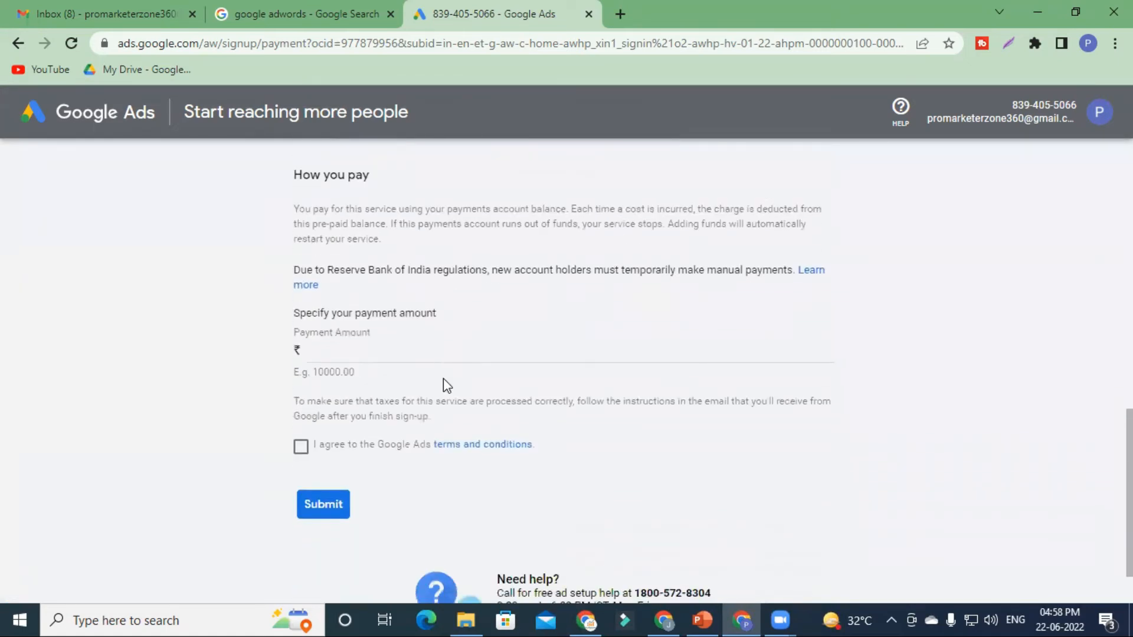
{"action": "scroll", "coordinate": [444, 380], "scroll_direction": "up", "scroll_amount": 4}
{"action": "scroll", "coordinate": [433, 230], "scroll_direction": "up", "scroll_amount": 4}
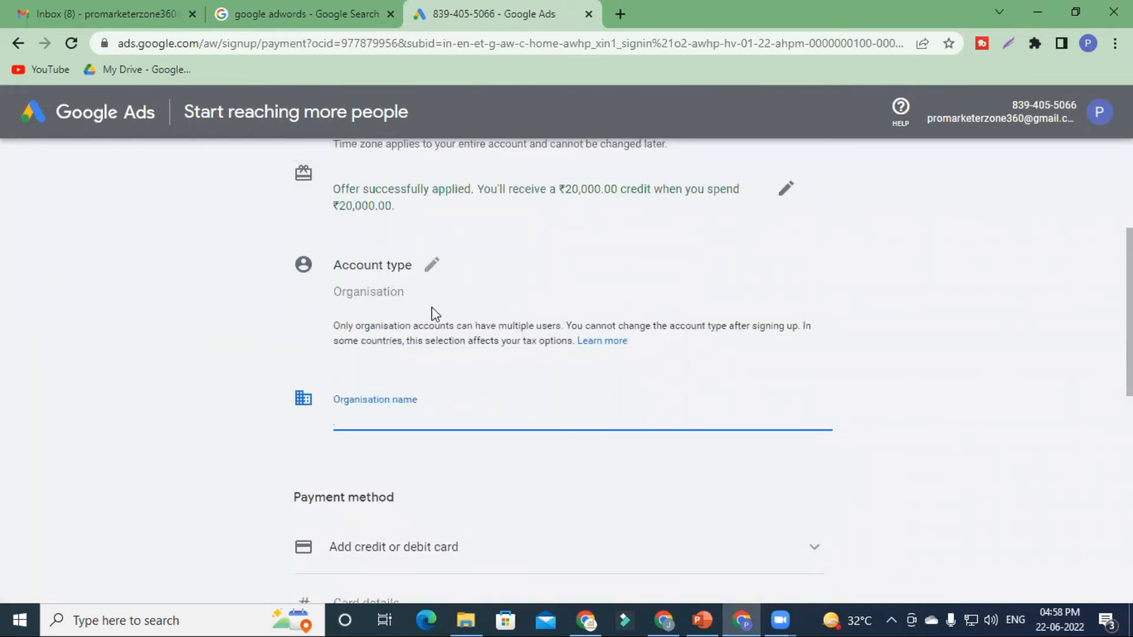
{"action": "left_click", "coordinate": [432, 265]}
{"action": "left_click", "coordinate": [419, 293]}
{"action": "left_click", "coordinate": [423, 275]}
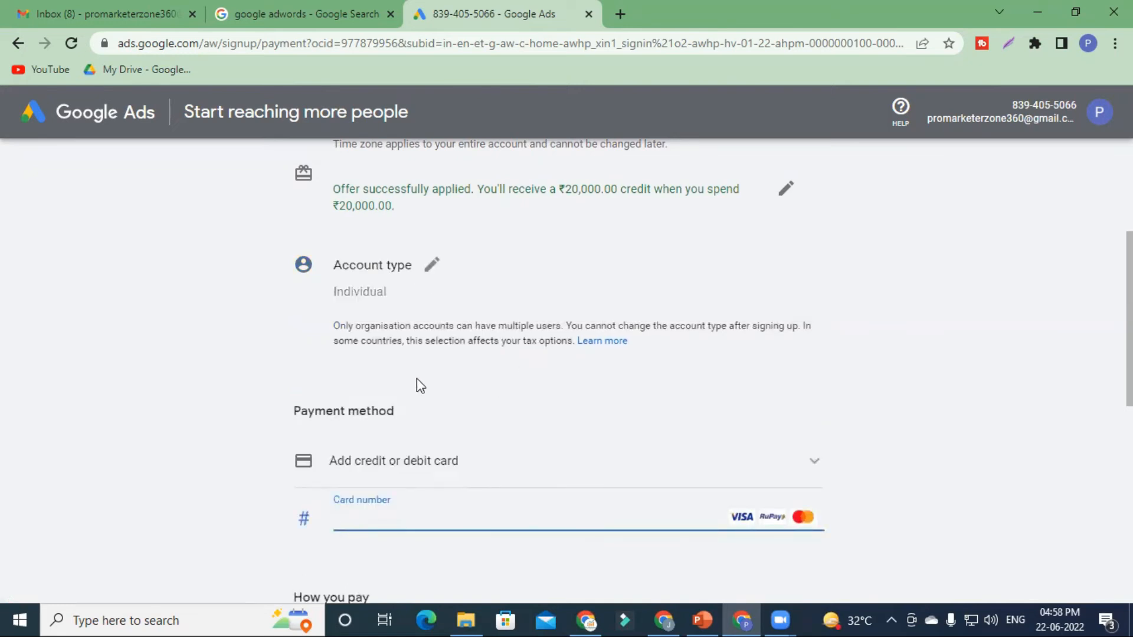
Examine the billing form's card payment method, payment amount and terms sections.
{"action": "scroll", "coordinate": [413, 354], "scroll_direction": "down", "scroll_amount": 4}
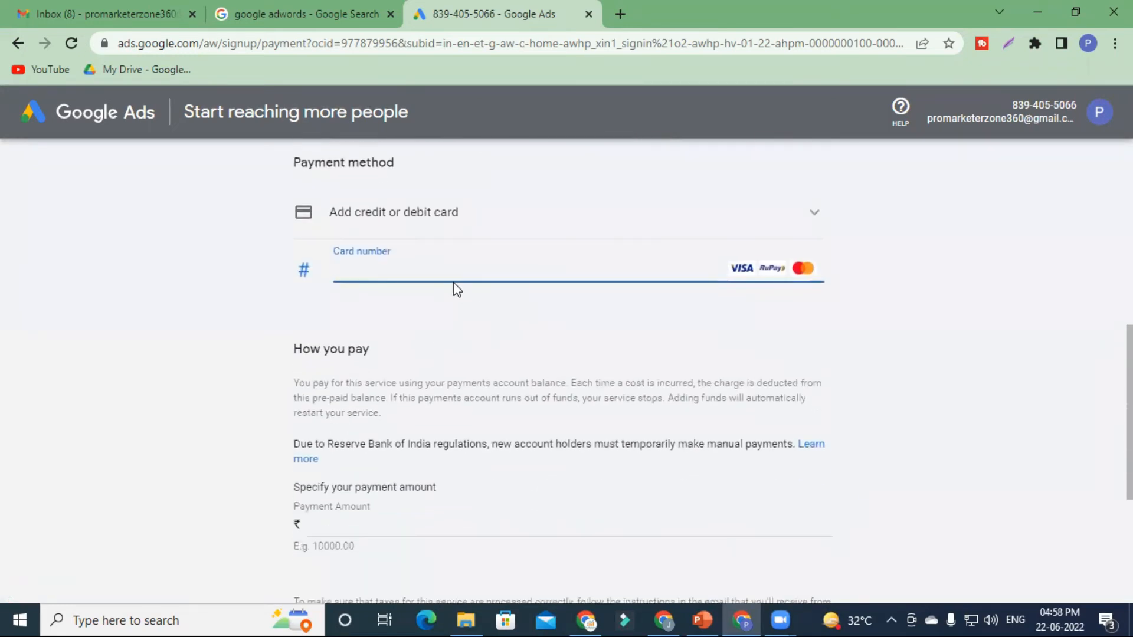
{"action": "scroll", "coordinate": [466, 292], "scroll_direction": "down", "scroll_amount": 3}
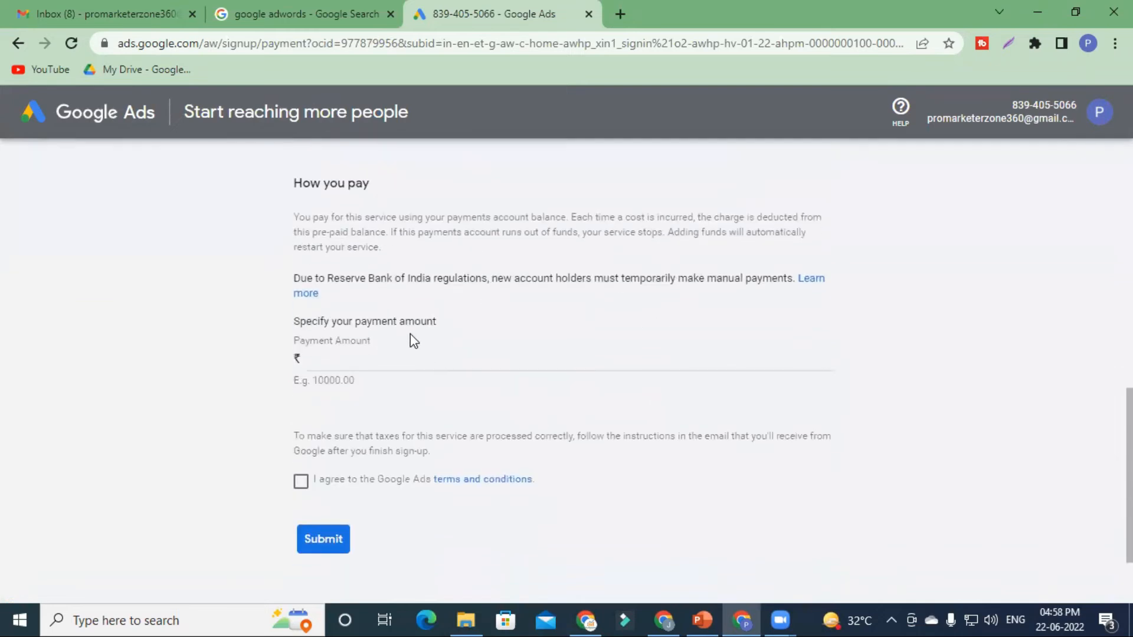
{"action": "scroll", "coordinate": [413, 341], "scroll_direction": "up", "scroll_amount": 4}
{"action": "scroll", "coordinate": [439, 321], "scroll_direction": "up", "scroll_amount": 4}
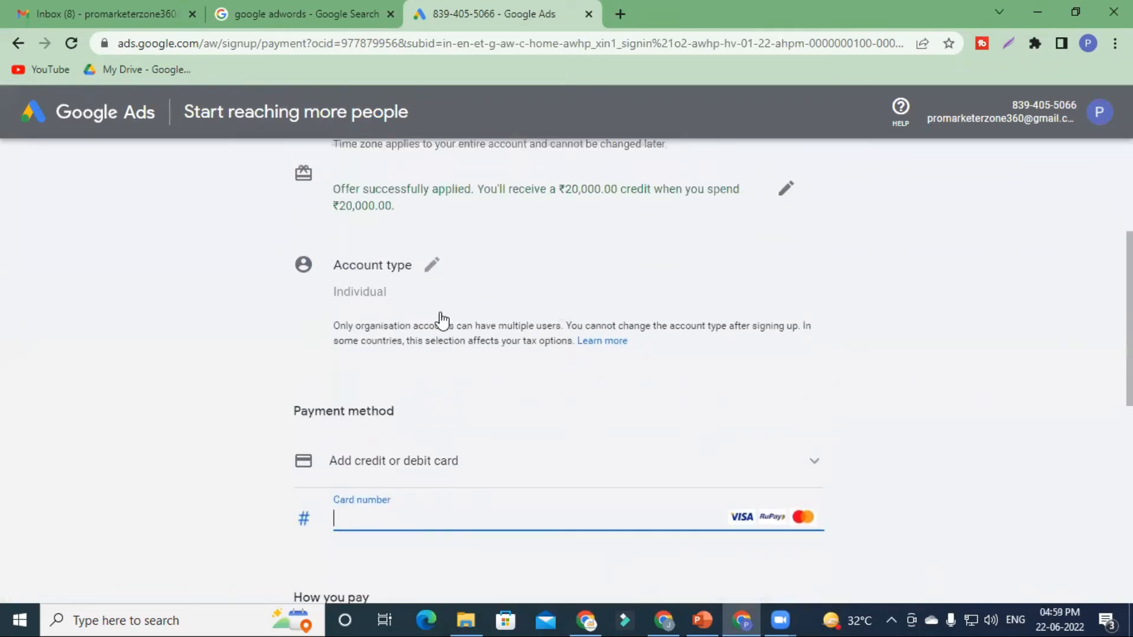
{"action": "scroll", "coordinate": [616, 404], "scroll_direction": "down", "scroll_amount": 2}
{"action": "scroll", "coordinate": [611, 411], "scroll_direction": "down", "scroll_amount": 2}
{"action": "scroll", "coordinate": [496, 363], "scroll_direction": "down", "scroll_amount": 4}
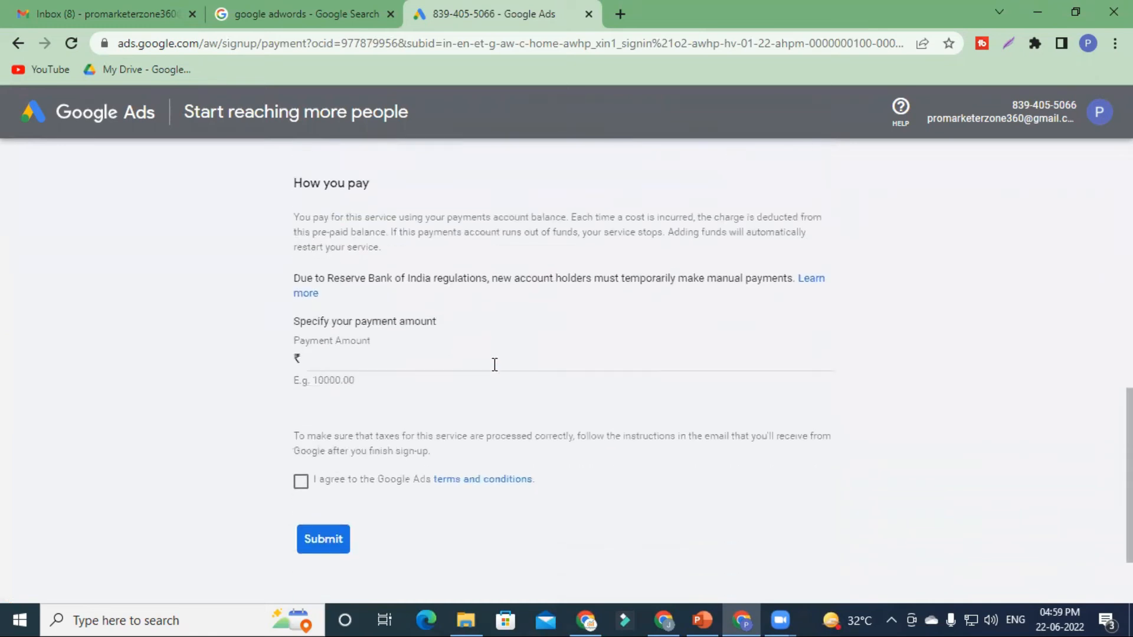
{"action": "left_click", "coordinate": [354, 364]}
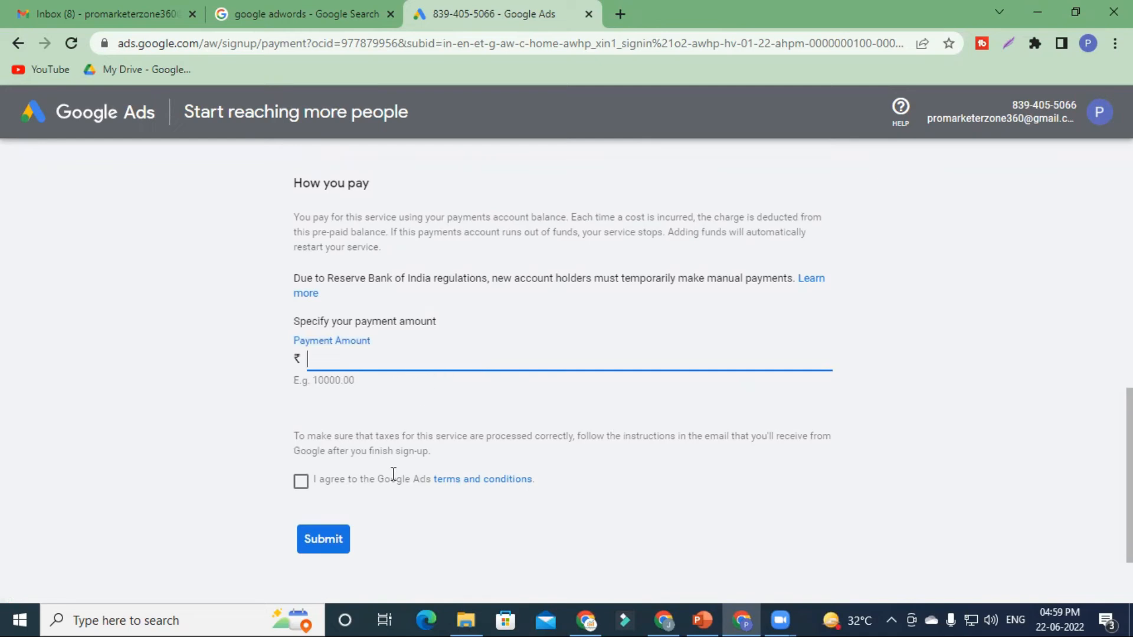
{"action": "scroll", "coordinate": [377, 401], "scroll_direction": "up", "scroll_amount": 5}
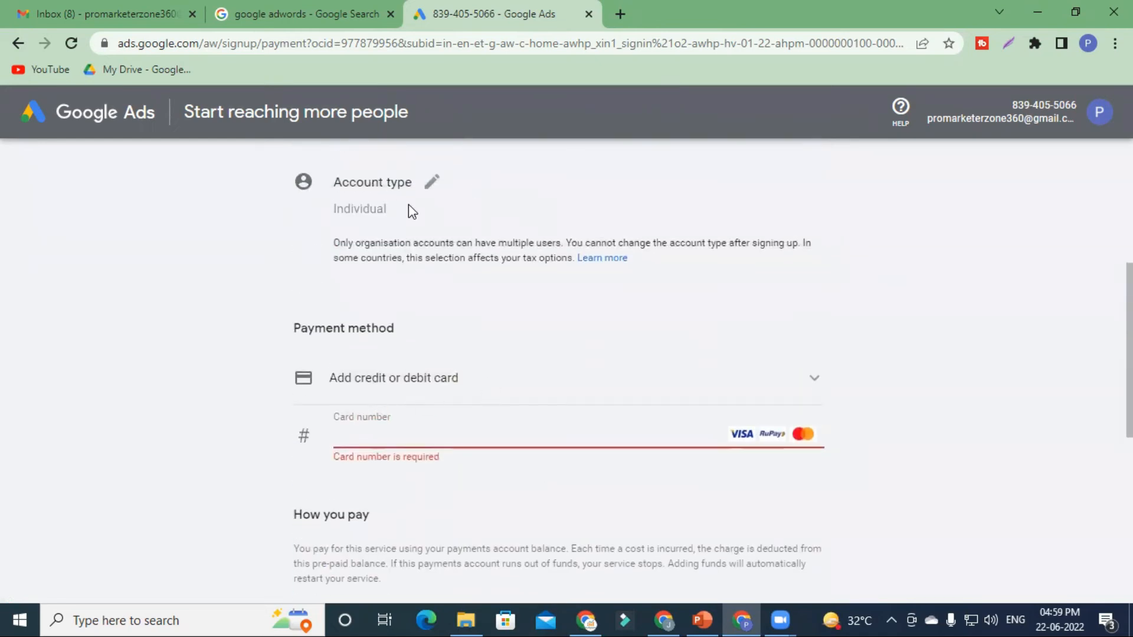
Reopen the account type options and keep Individual.
{"action": "left_click", "coordinate": [431, 184]}
{"action": "left_click", "coordinate": [430, 206]}
{"action": "left_click", "coordinate": [413, 240]}
Agree to the Google Ads terms and conditions in the billing form.
{"action": "scroll", "coordinate": [584, 398], "scroll_direction": "down", "scroll_amount": 4}
{"action": "scroll", "coordinate": [275, 468], "scroll_direction": "down", "scroll_amount": 7}
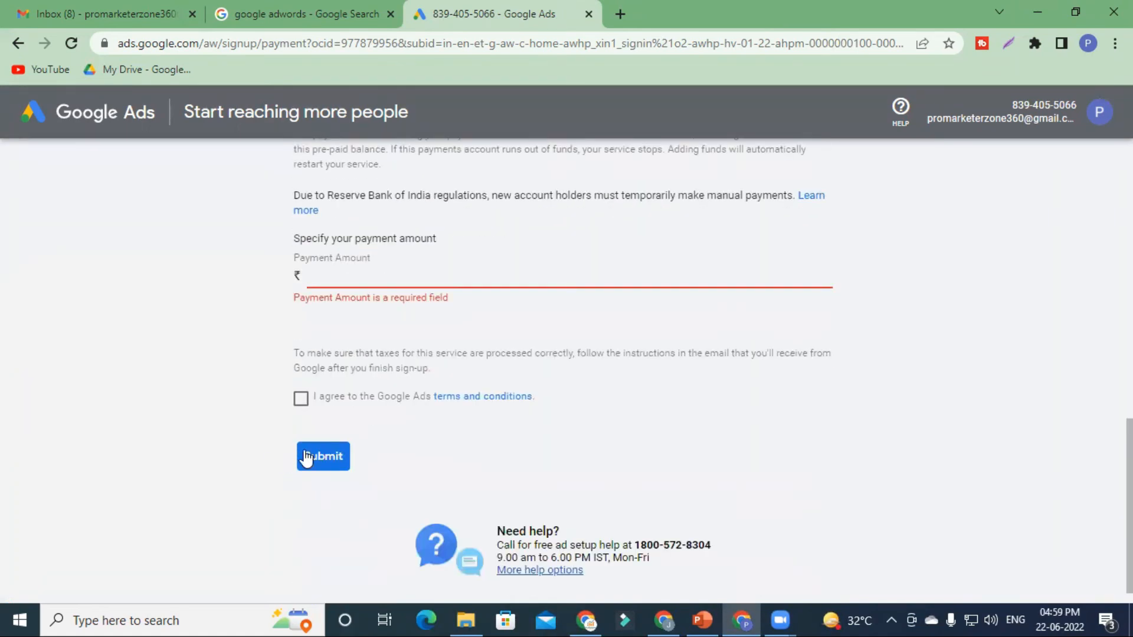
{"action": "left_click", "coordinate": [301, 400]}
{"action": "scroll", "coordinate": [493, 332], "scroll_direction": "up", "scroll_amount": 4}
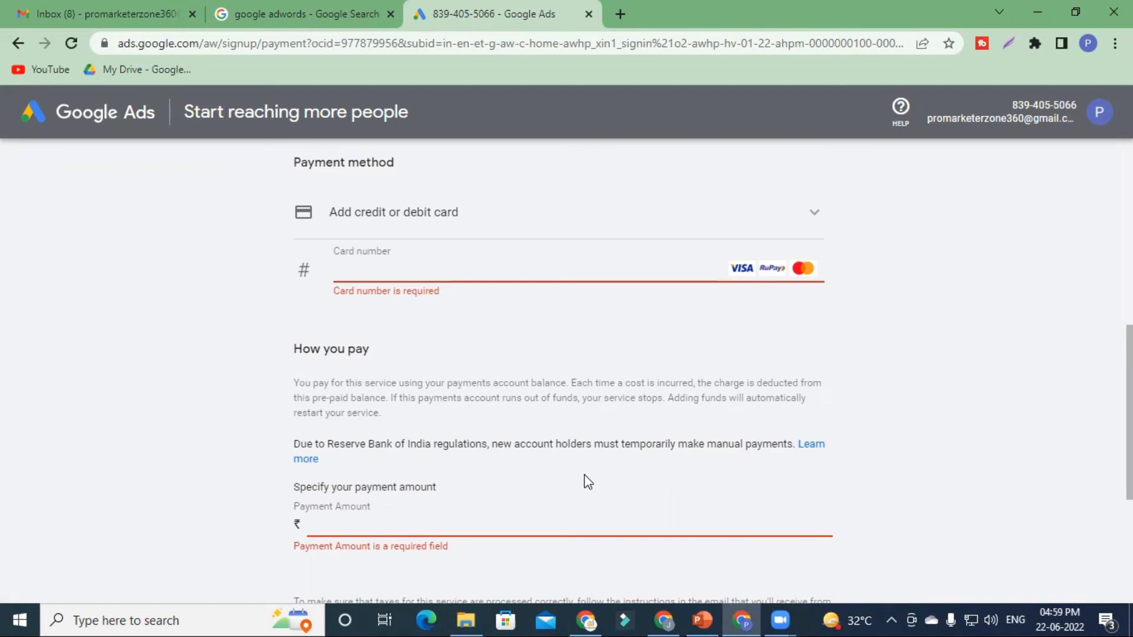
{"action": "scroll", "coordinate": [587, 481], "scroll_direction": "down", "scroll_amount": 4}
Switch to the browser window with the existing Google Ads account and view the campaign performance summary on its overview.
{"action": "key", "text": "alt+Tab"}
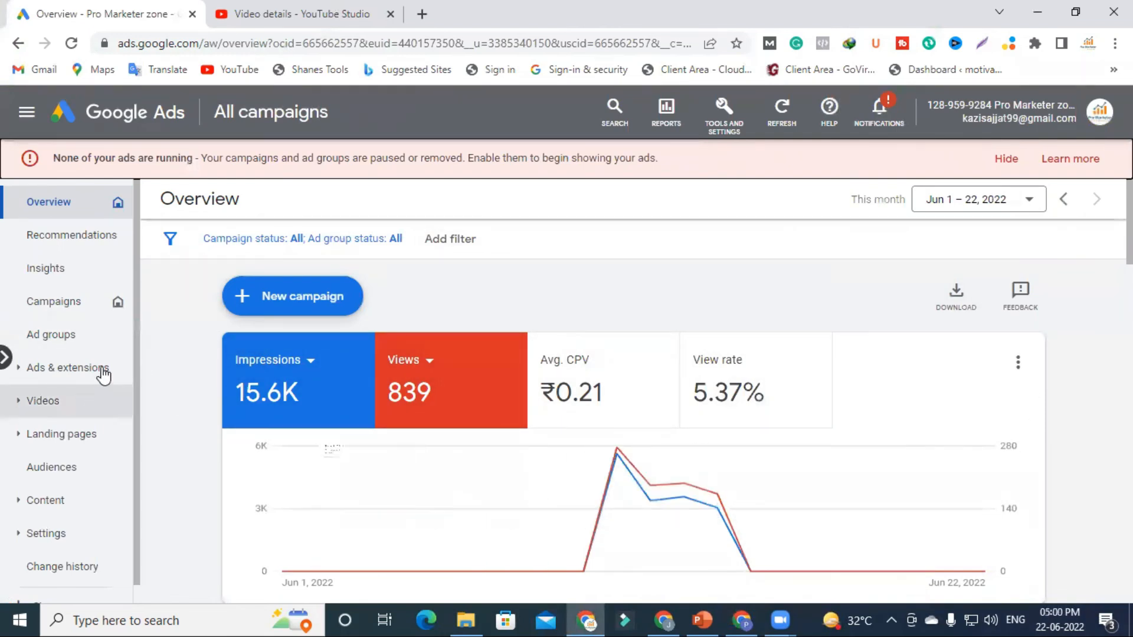
{"action": "scroll", "coordinate": [805, 323], "scroll_direction": "down", "scroll_amount": 5}
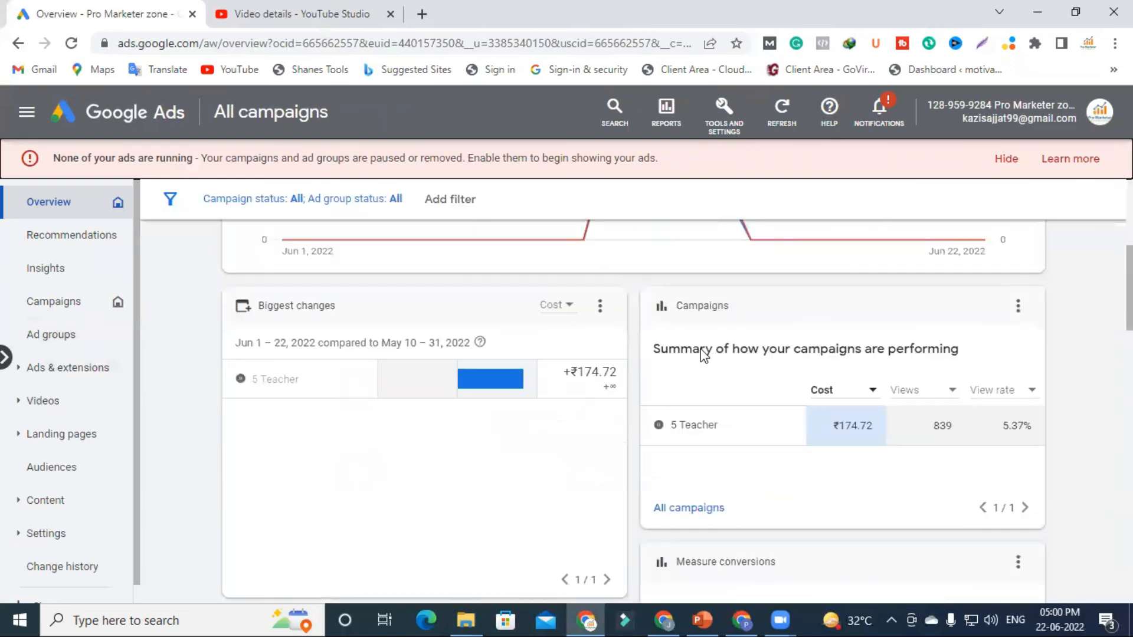